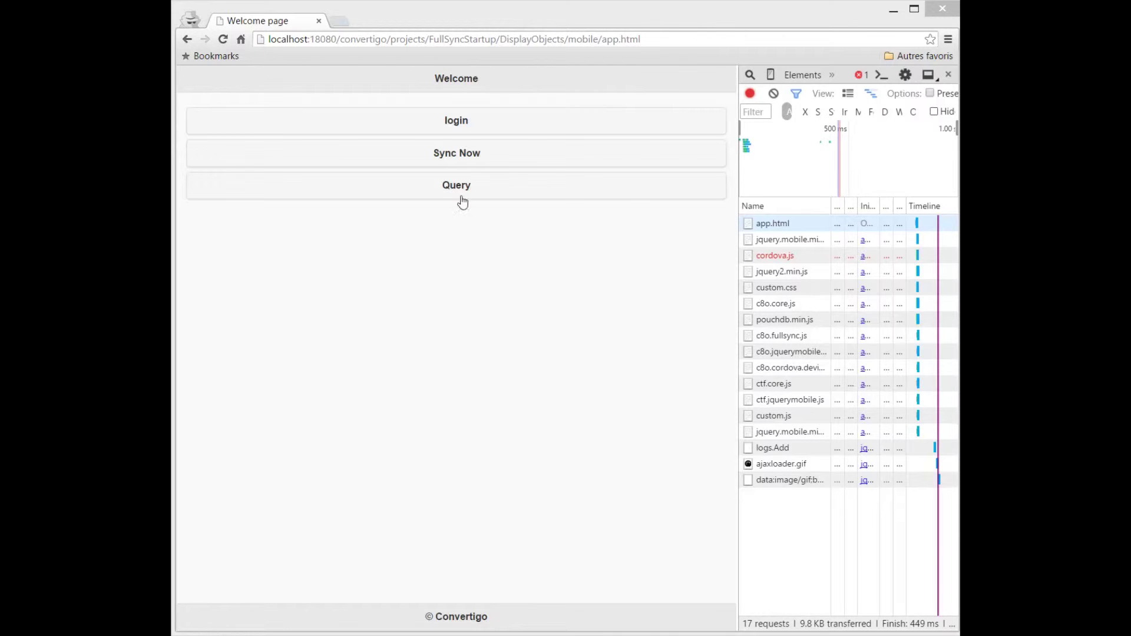
# Run the app's view query to list the news article descriptions
pyautogui.click(448, 187)
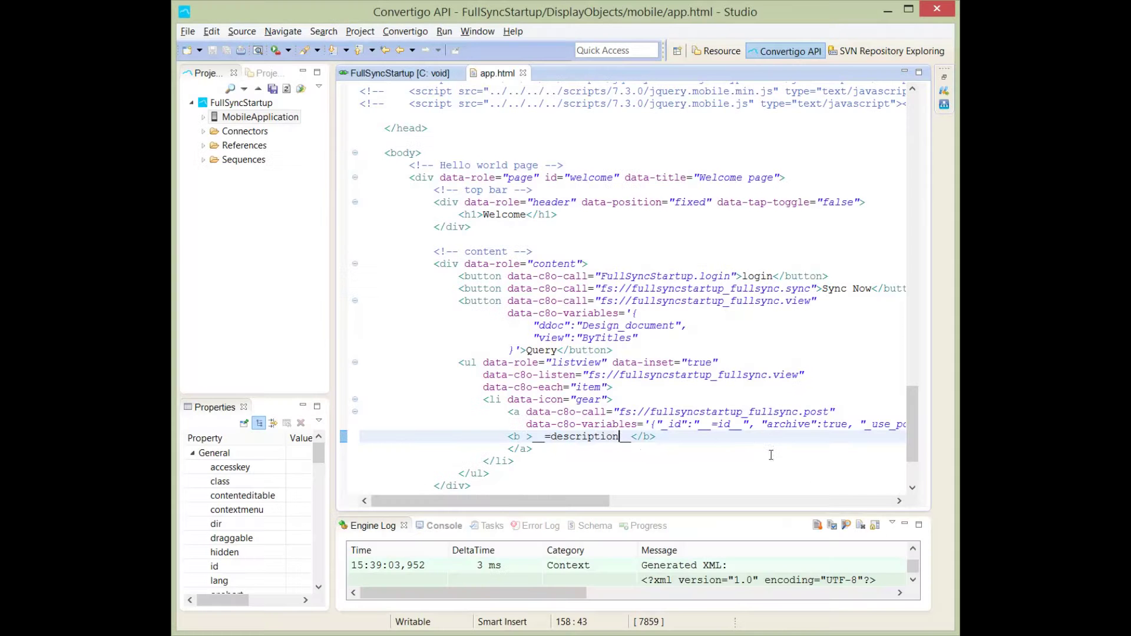
# Change the list item's <b> binding in app.html from description to title and save
pyautogui.press('Left')
pyautogui.press('Left')
pyautogui.press('Left')
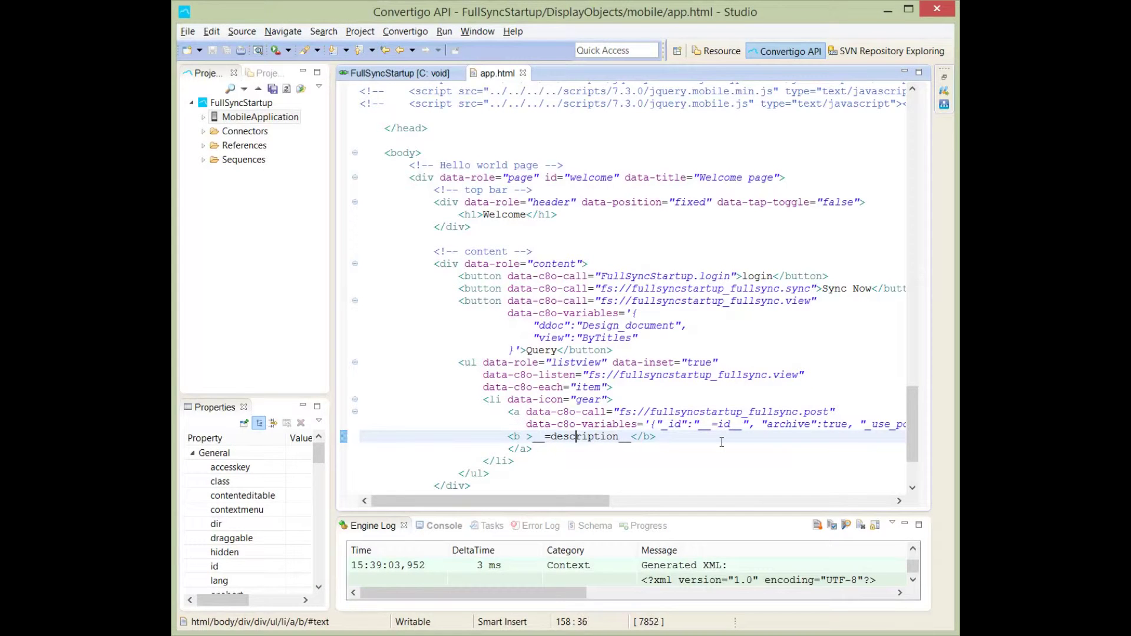
pyautogui.press('Left')
pyautogui.press('Left')
pyautogui.hotkey('shift', 'Left')
pyautogui.hotkey('shift', 'Right')
pyautogui.hotkey('shift', 'Right')
pyautogui.hotkey('shift', 'Right')
pyautogui.hotkey('shift', 'Right')
pyautogui.hotkey('shift', 'Right')
pyautogui.hotkey('shift', 'Right')
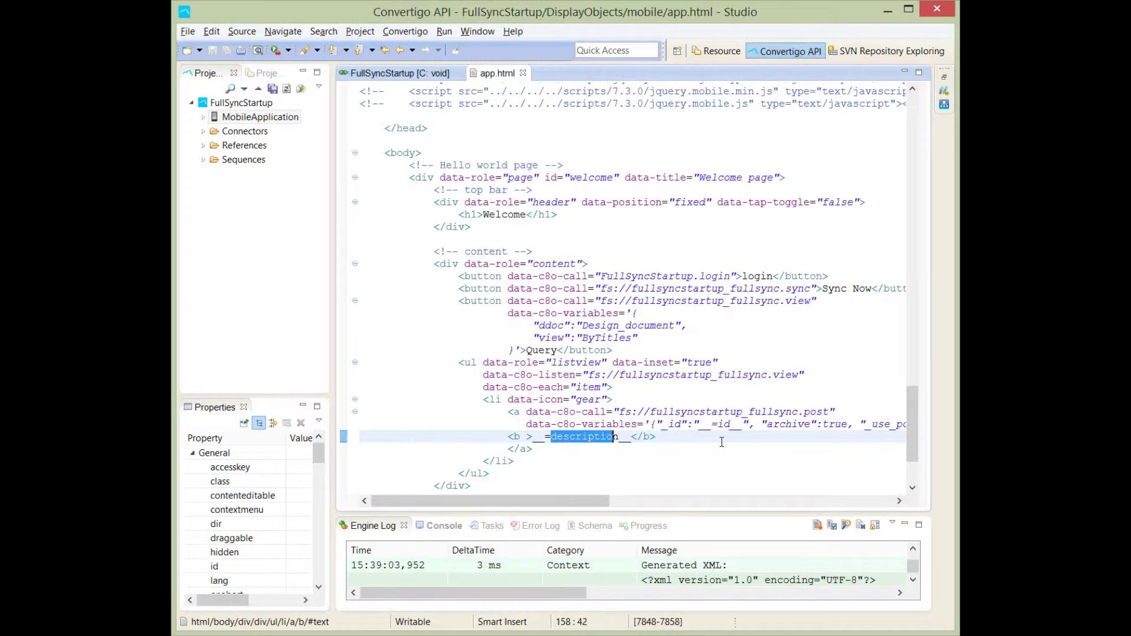
pyautogui.hotkey('shift', 'Right')
pyautogui.hotkey('shift', 'Right')
pyautogui.write('tit')
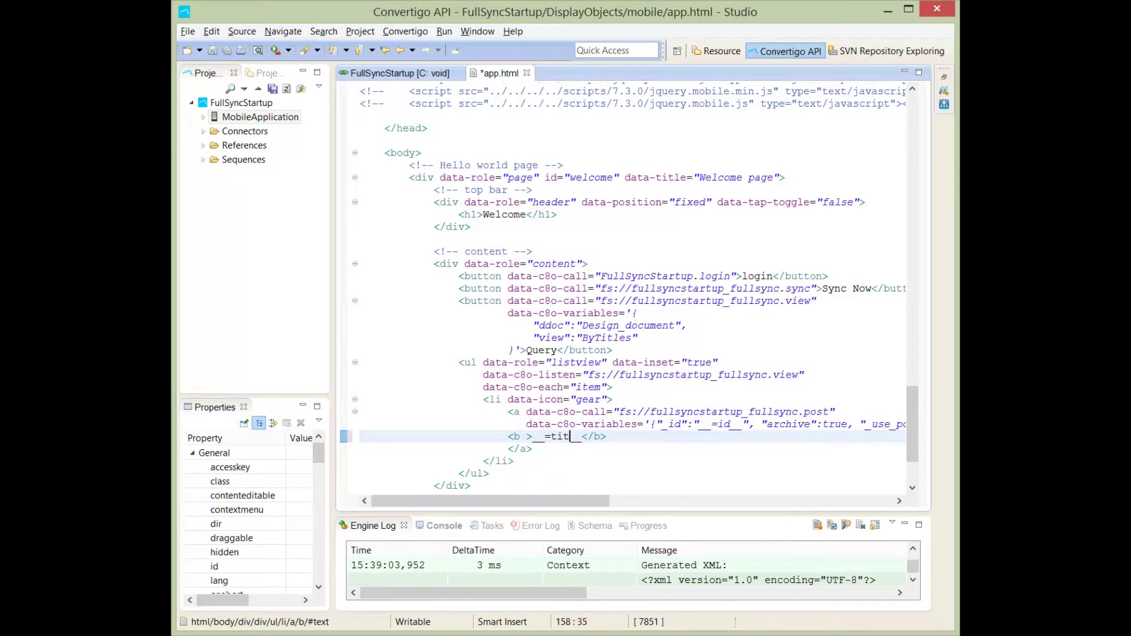
pyautogui.write('le')
pyautogui.hotkey('ctrl', 's')
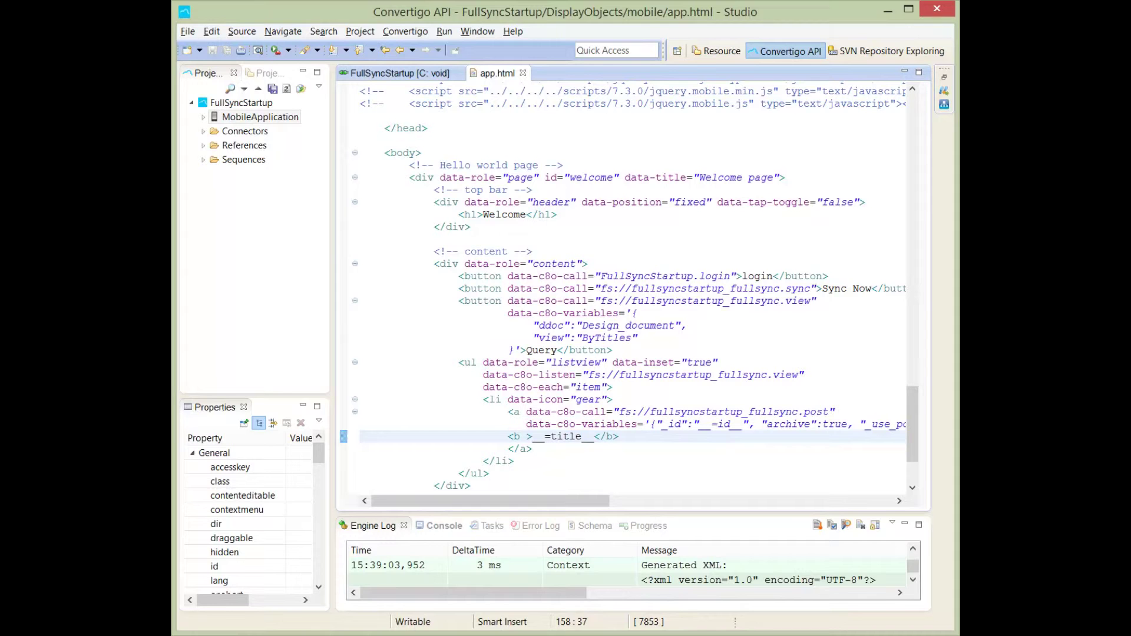
# Reload the app page and re-run the query so the list shows article titles
pyautogui.click(910, 583)
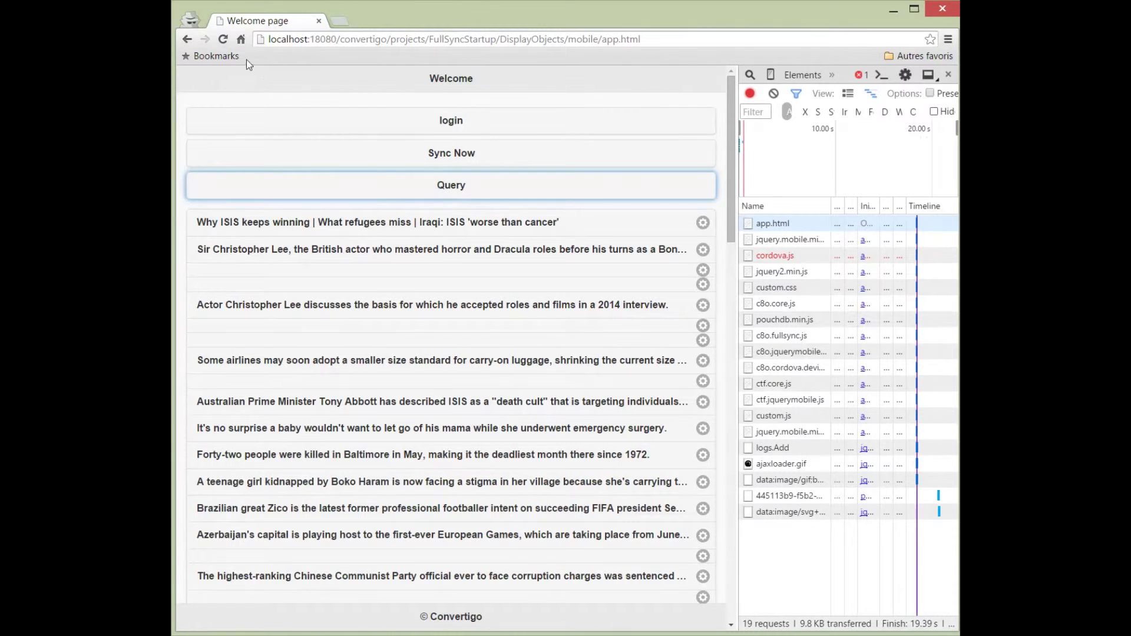
pyautogui.click(223, 39)
pyautogui.click(439, 187)
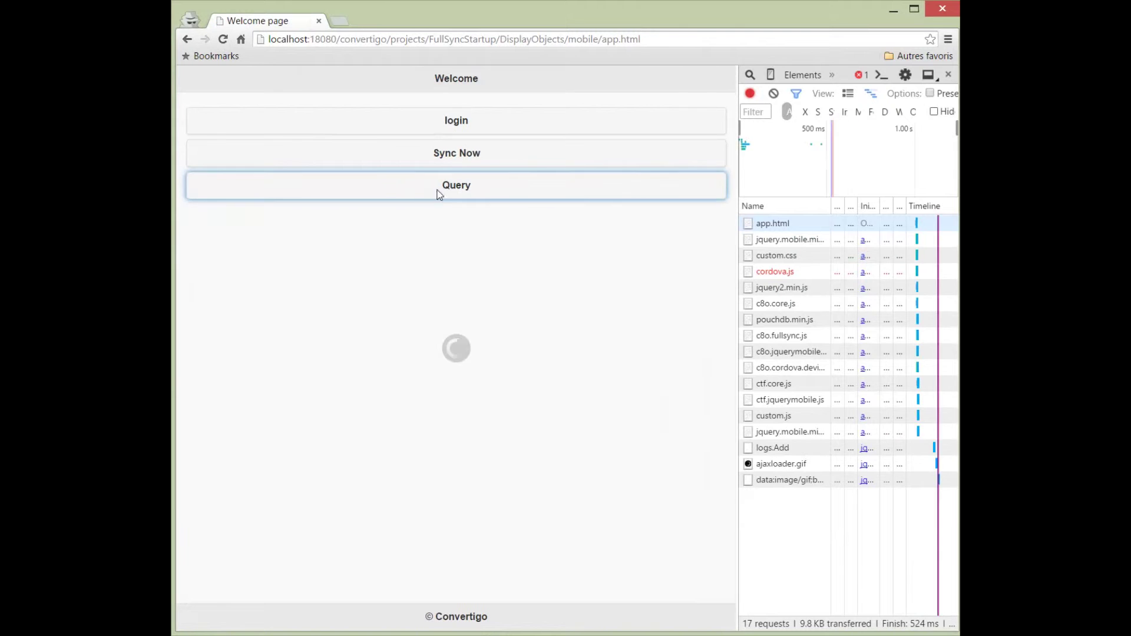
pyautogui.scroll(-2, 537, 336)
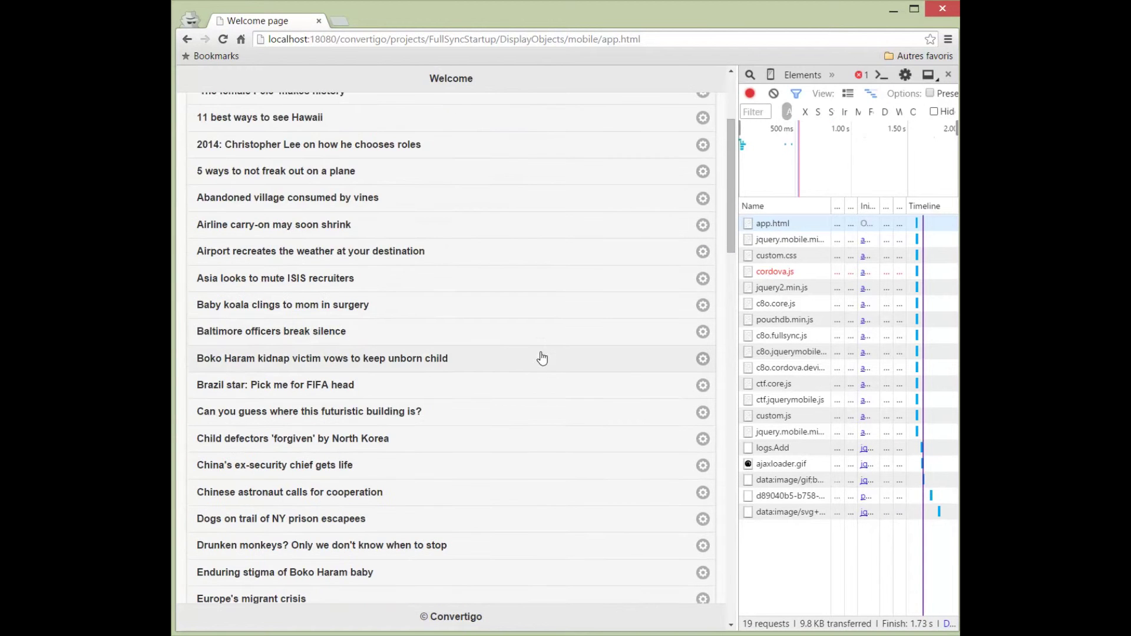
pyautogui.scroll(2, 541, 345)
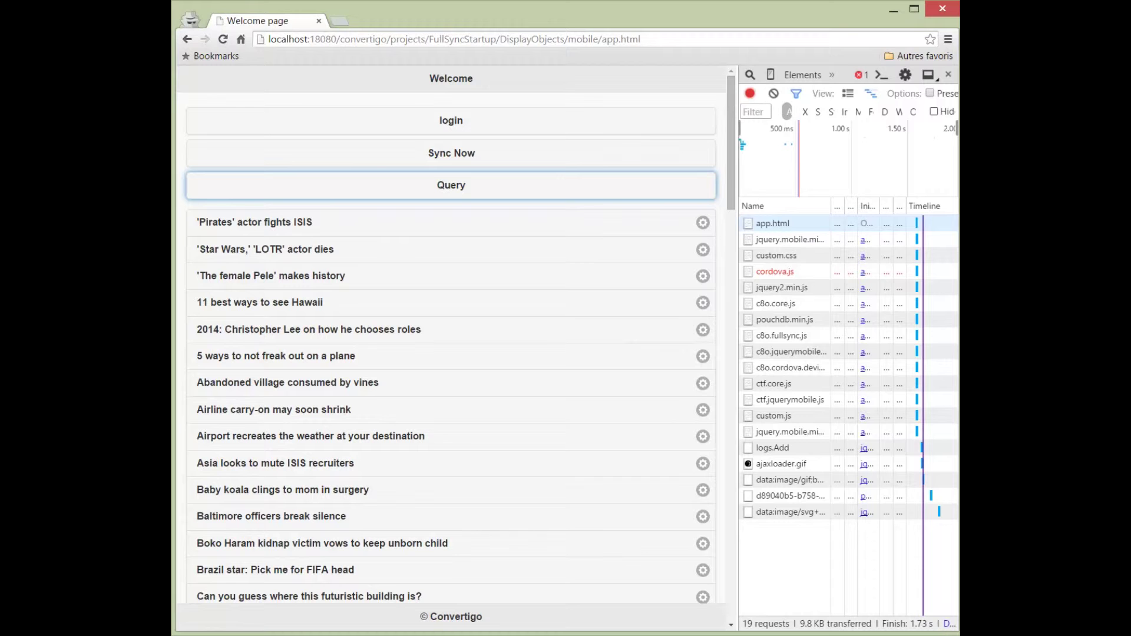
pyautogui.moveTo(1129, 71); pyautogui.dragTo(591, 76)
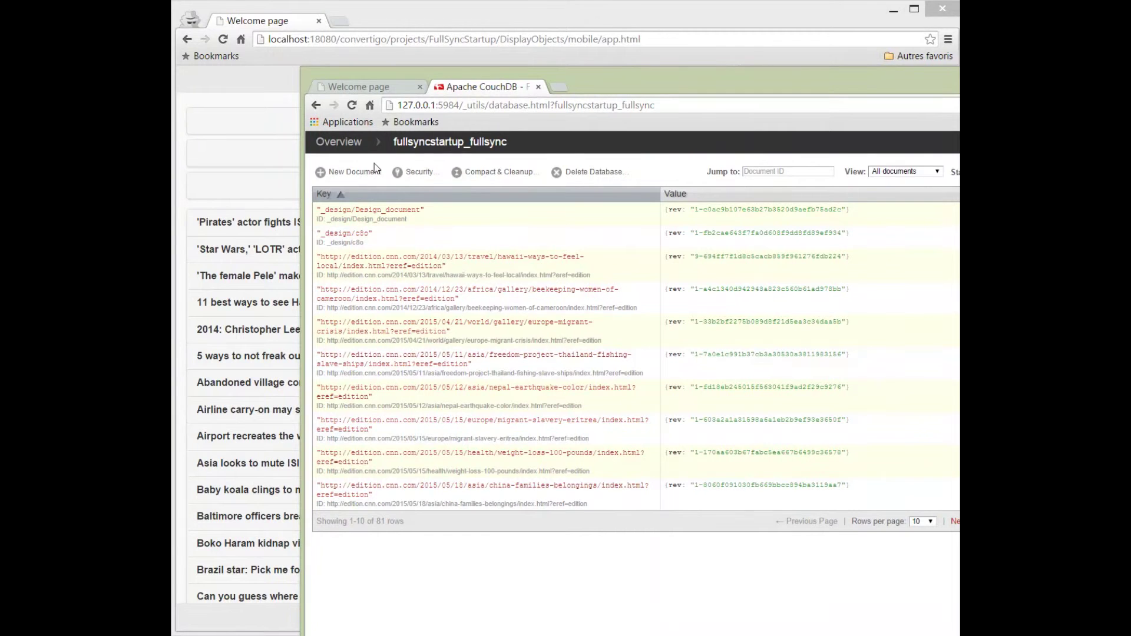
# Append XXXX to the Hawaii document's title in Futon and save it as revision 10
pyautogui.click(352, 105)
pyautogui.click(373, 266)
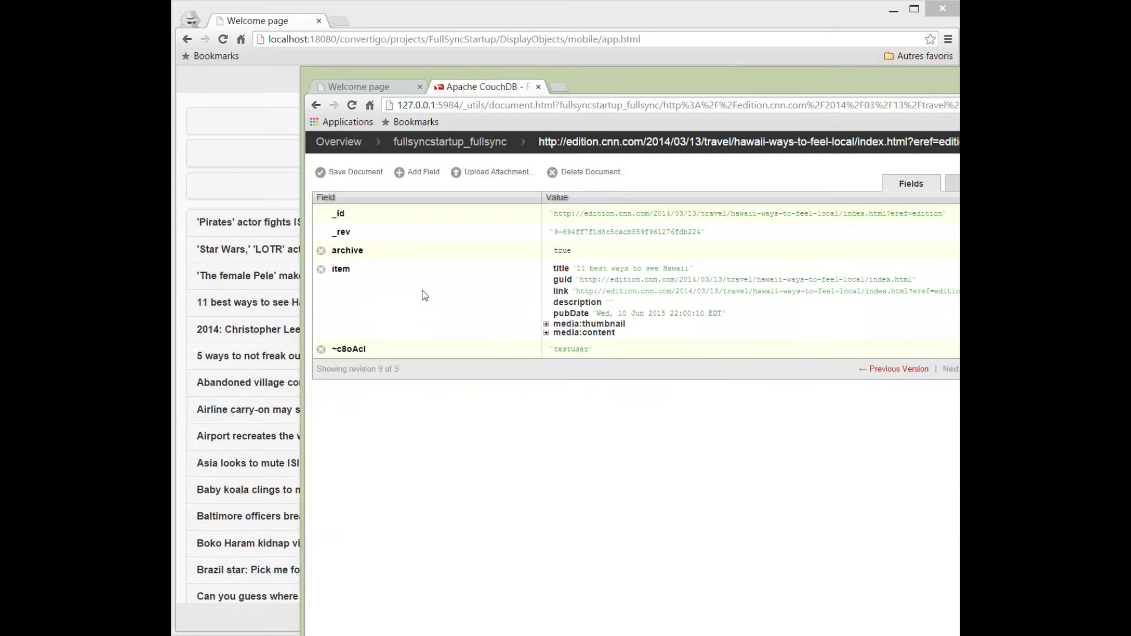
pyautogui.doubleClick(665, 269)
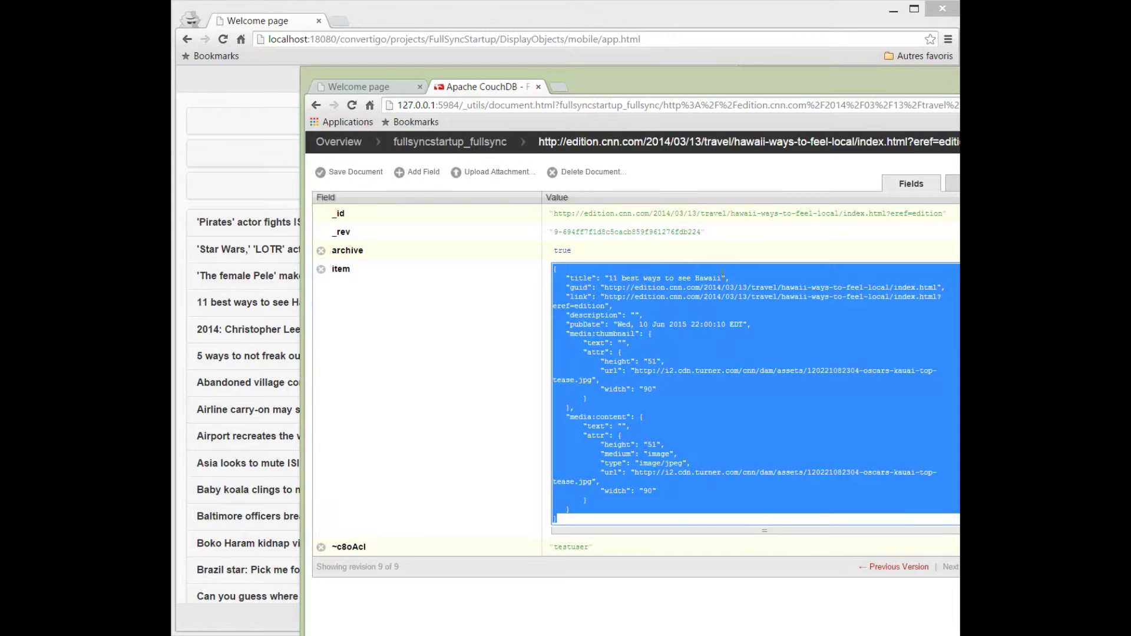
pyautogui.click(723, 277)
pyautogui.write('XX')
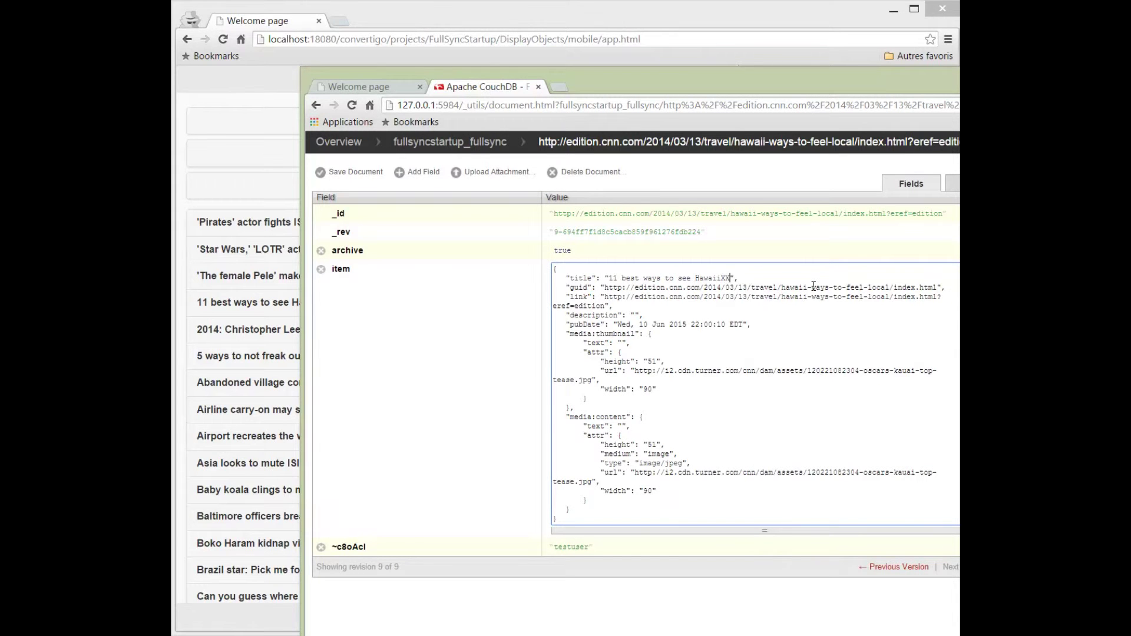
pyautogui.write('XX')
pyautogui.click(340, 175)
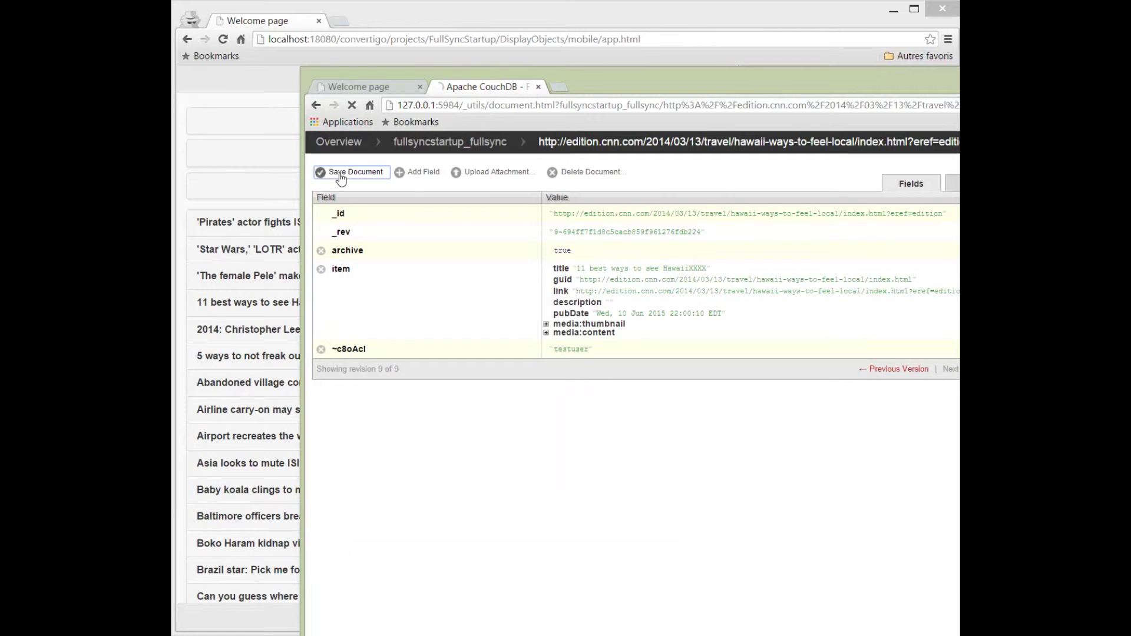
pyautogui.moveTo(421, 72)
pyautogui.mouseDown()
pyautogui.moveTo(620, 80)
pyautogui.moveTo(841, 50)
pyautogui.mouseUp()
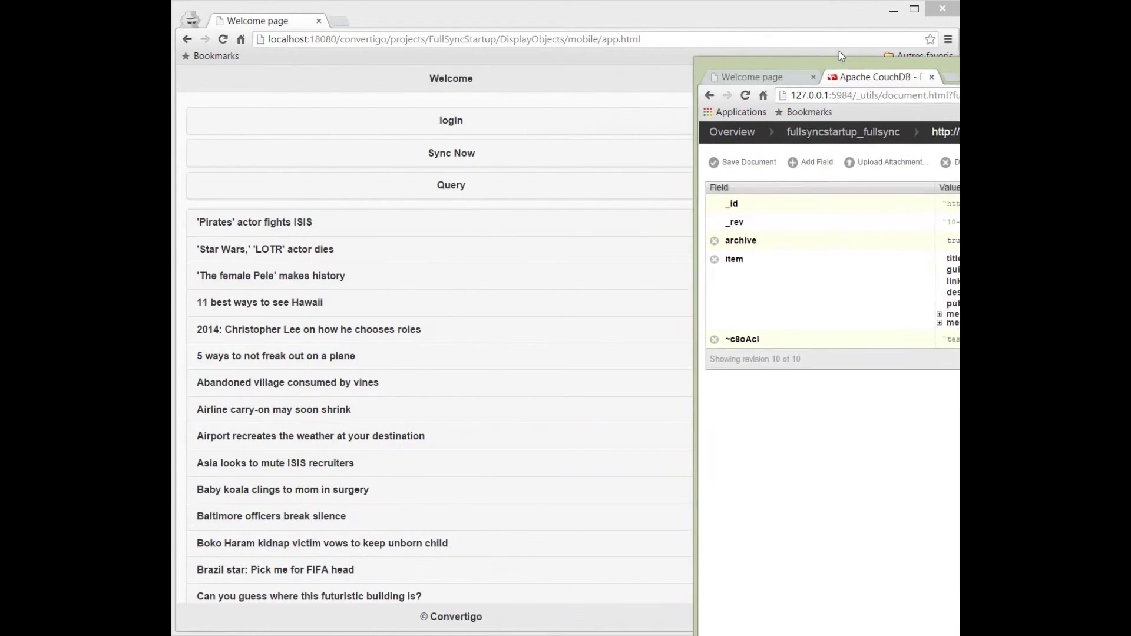
# Sync the app with the server and re-query so 'HawaiiXXXX' appears in the list
pyautogui.click(448, 158)
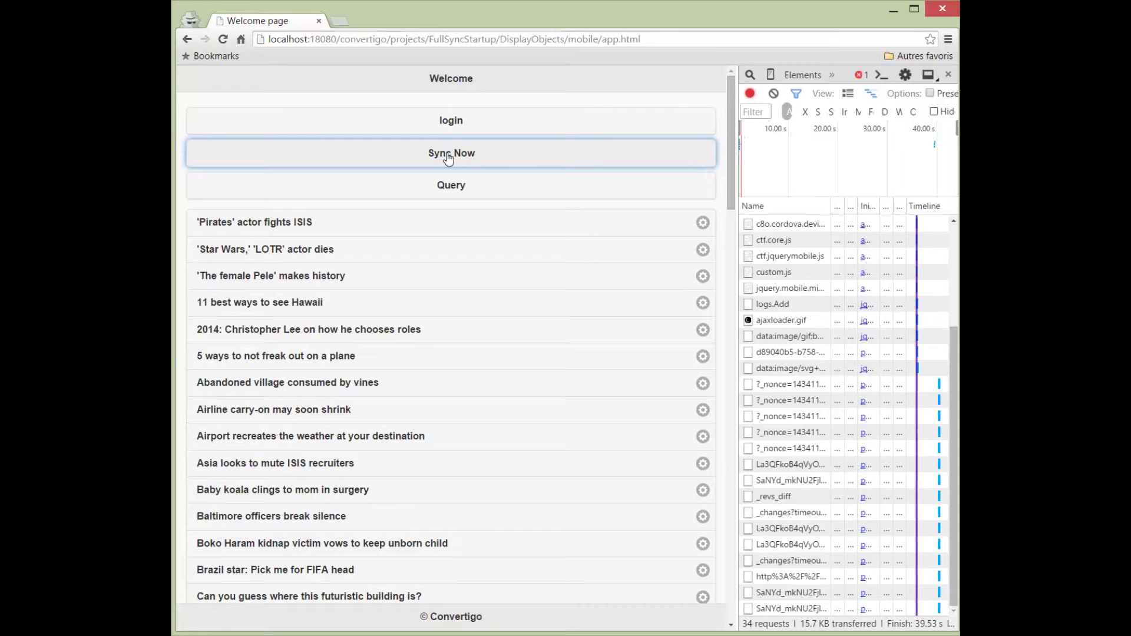
pyautogui.click(445, 194)
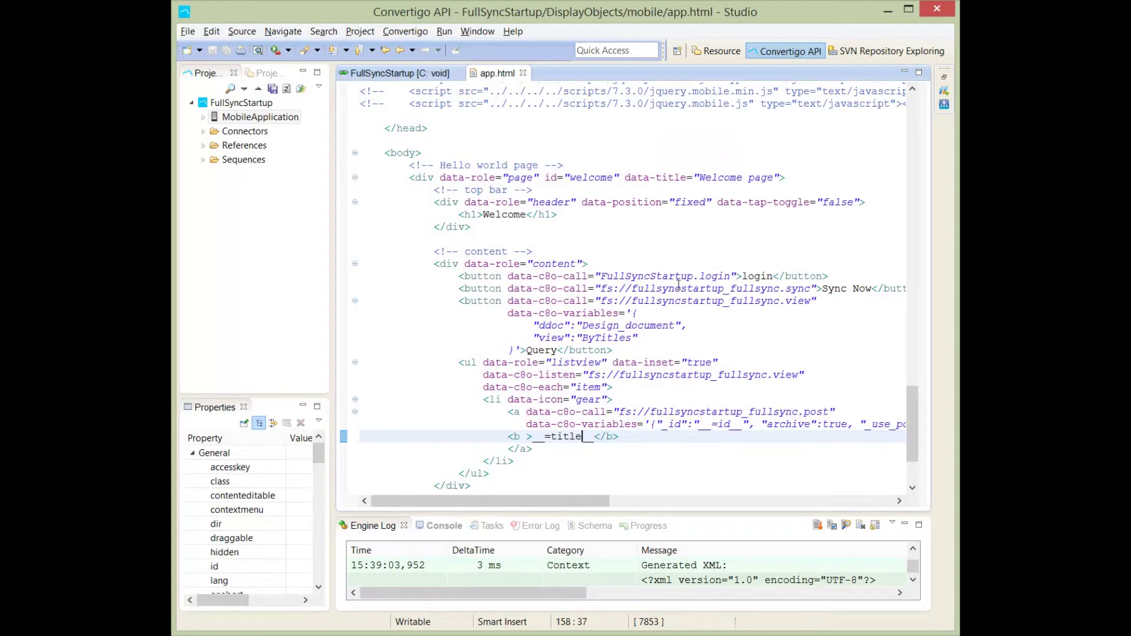
# Try breaking the login button tag onto a new line, then undo it
pyautogui.click(682, 276)
pyautogui.press('Right')
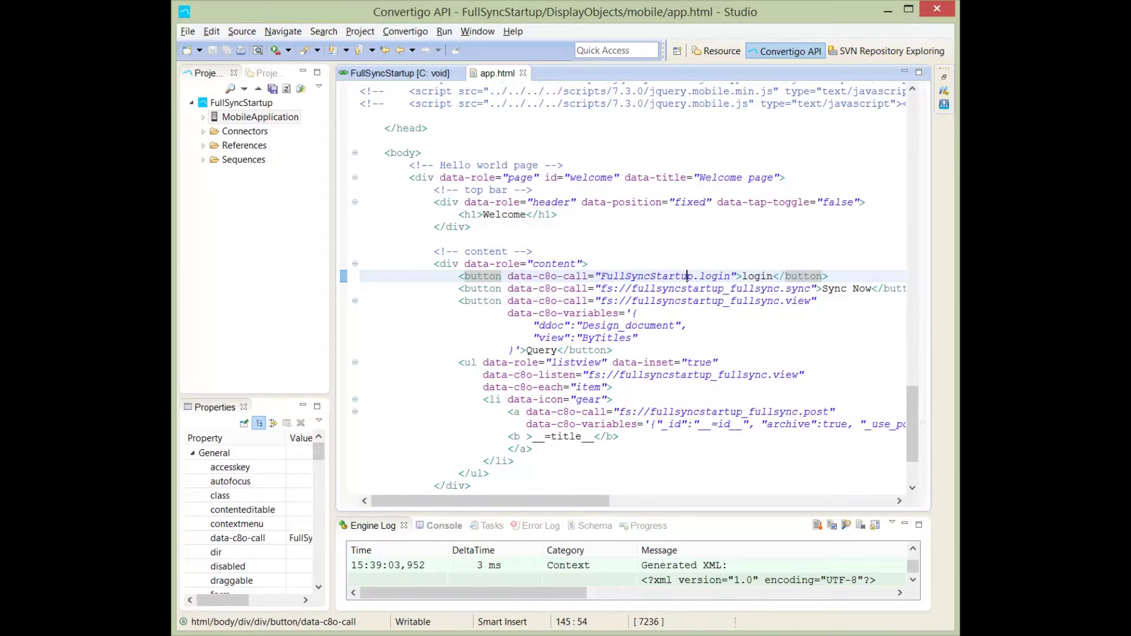
pyautogui.press('Right')
pyautogui.press('Right')
pyautogui.press('Right')
pyautogui.press('Right')
pyautogui.press('Right')
pyautogui.press('Right')
pyautogui.press('Return')
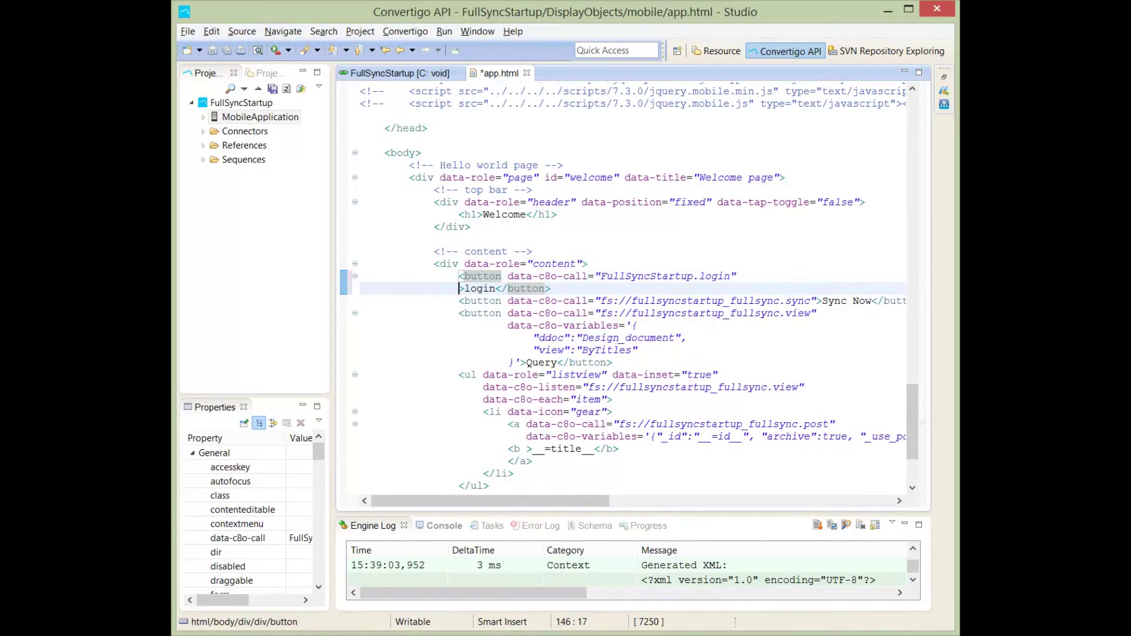
pyautogui.press('Tab')
pyautogui.press('Tab')
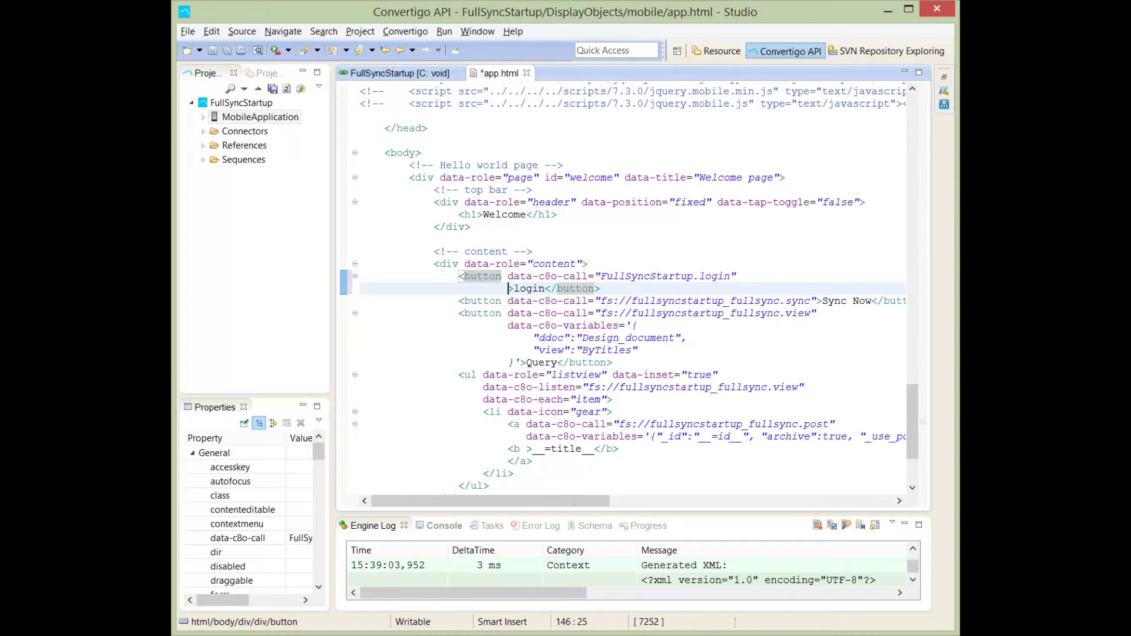
pyautogui.hotkey('ctrl', 'z')
# Give the Sync Now button data-c8o-variables '{"live":true}' and save app.html
pyautogui.click(761, 288)
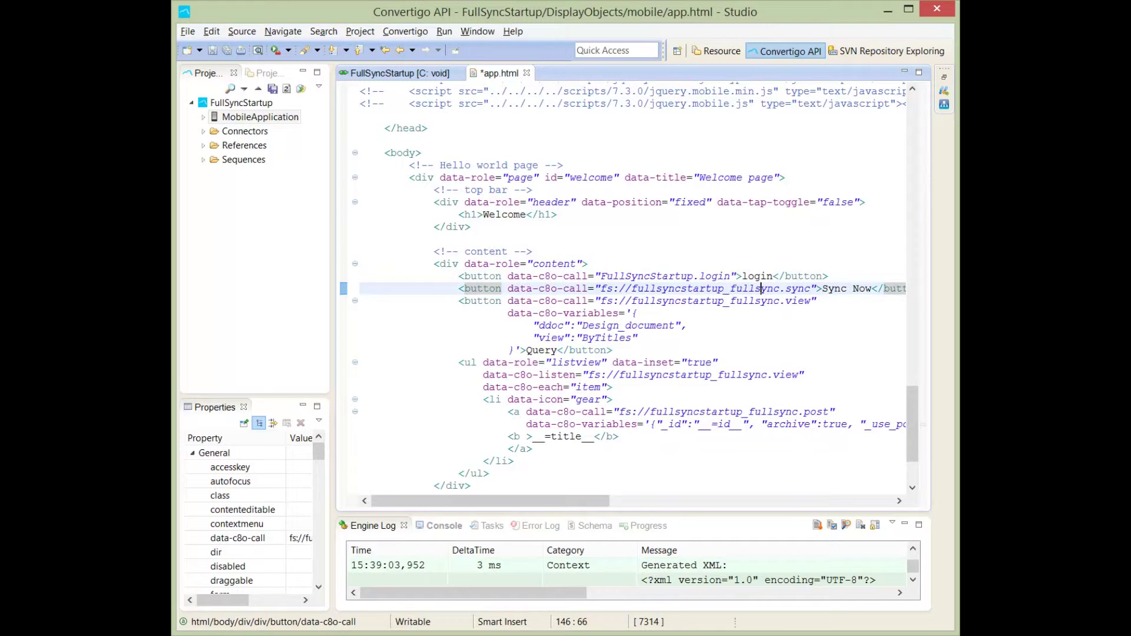
pyautogui.press('Right')
pyautogui.press('Right')
pyautogui.press('Right')
pyautogui.press('Right')
pyautogui.press('Return')
pyautogui.press('Tab')
pyautogui.press('Tab')
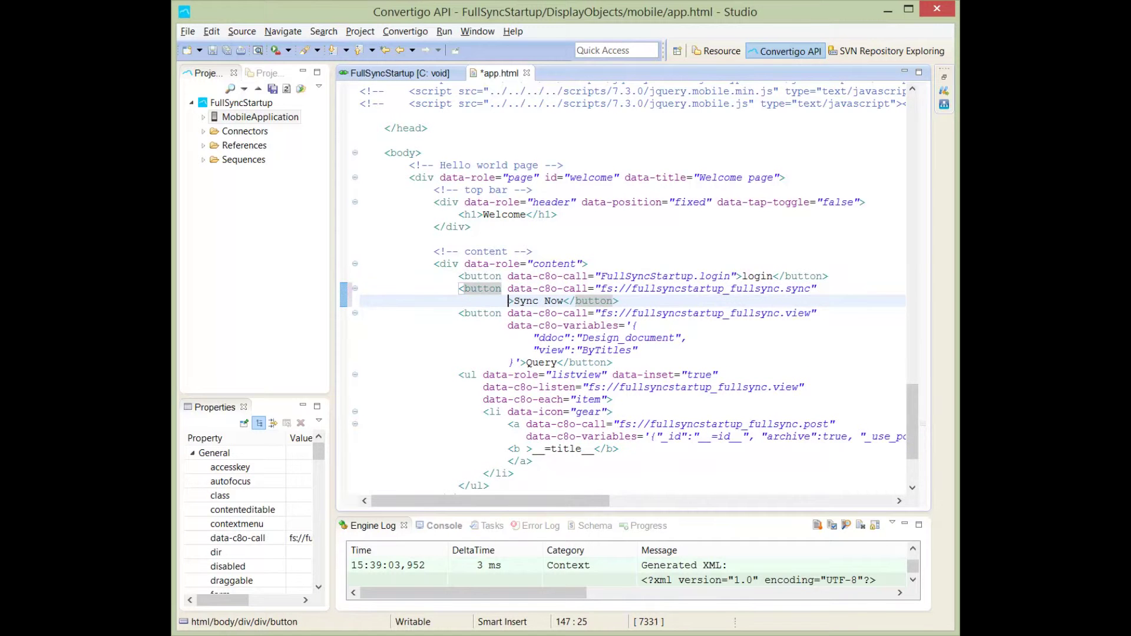
pyautogui.write('data')
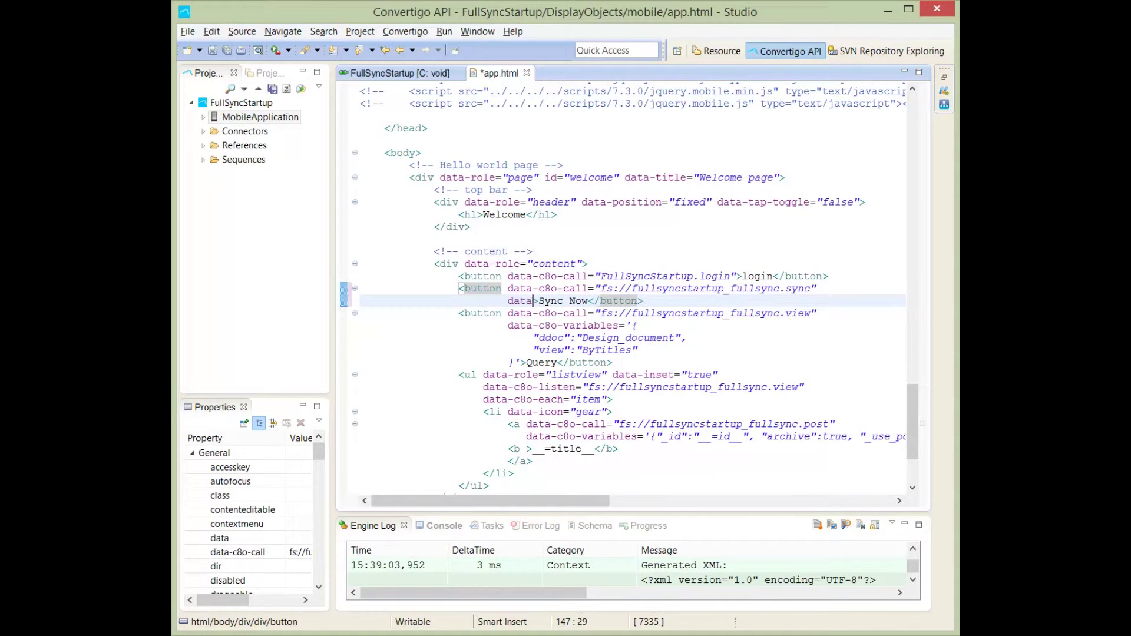
pyautogui.write('-c8o')
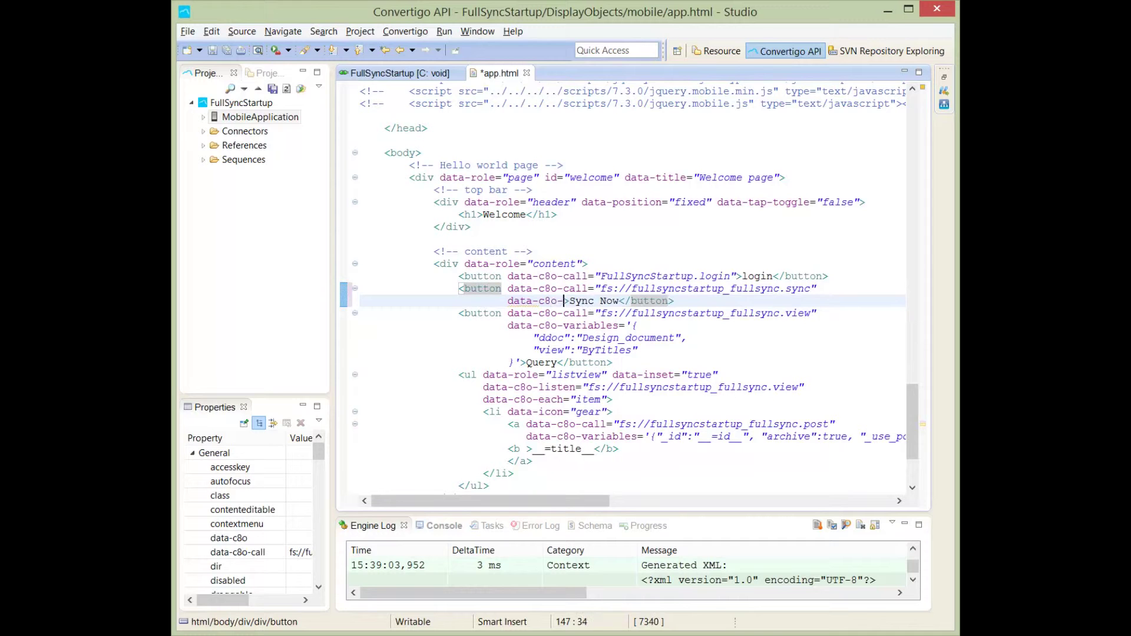
pyautogui.write('-variables')
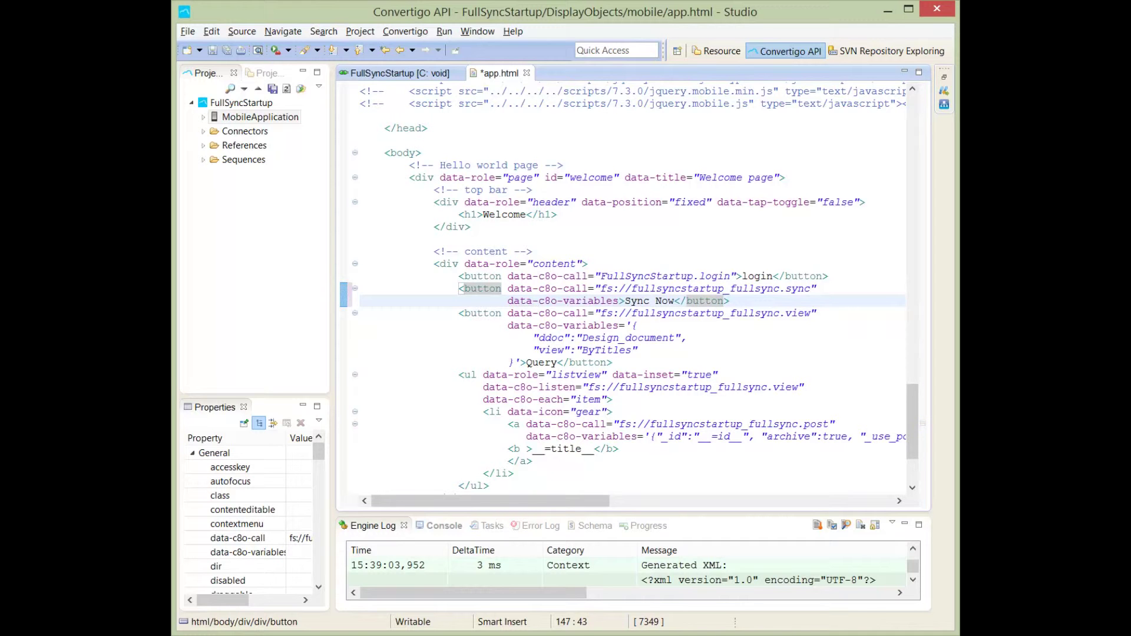
pyautogui.write('=')
pyautogui.write("'")
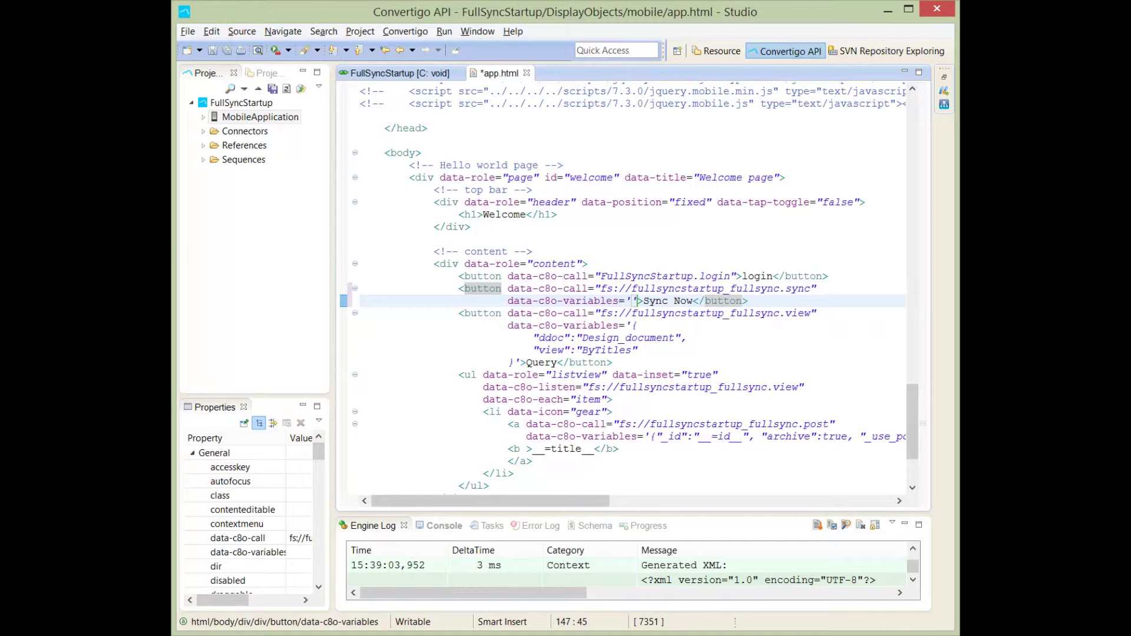
pyautogui.write('{')
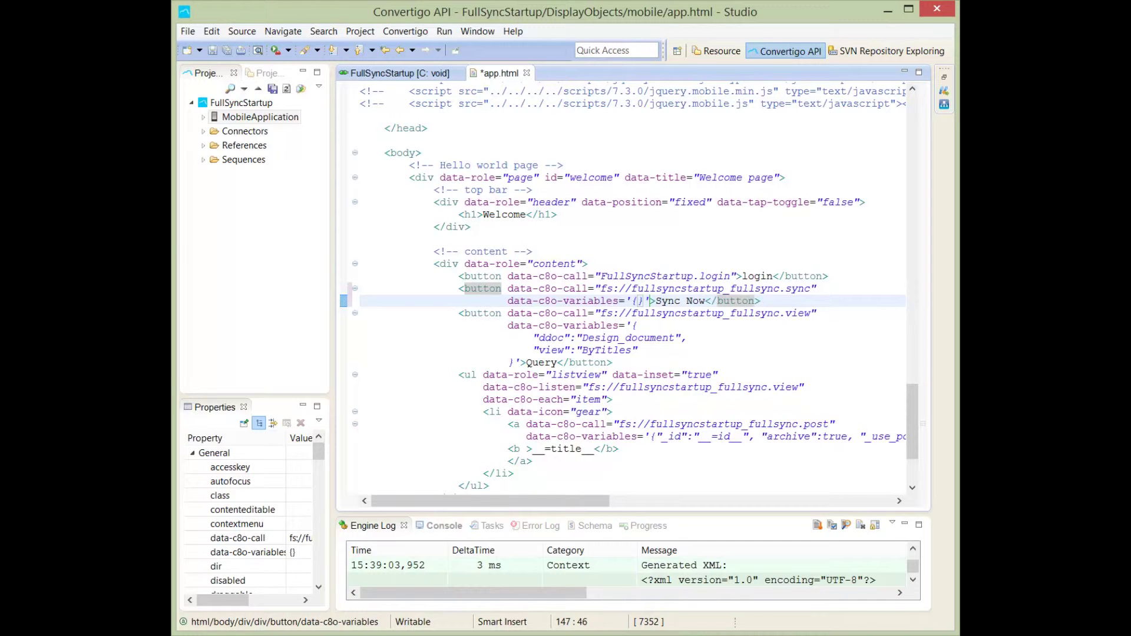
pyautogui.write('"')
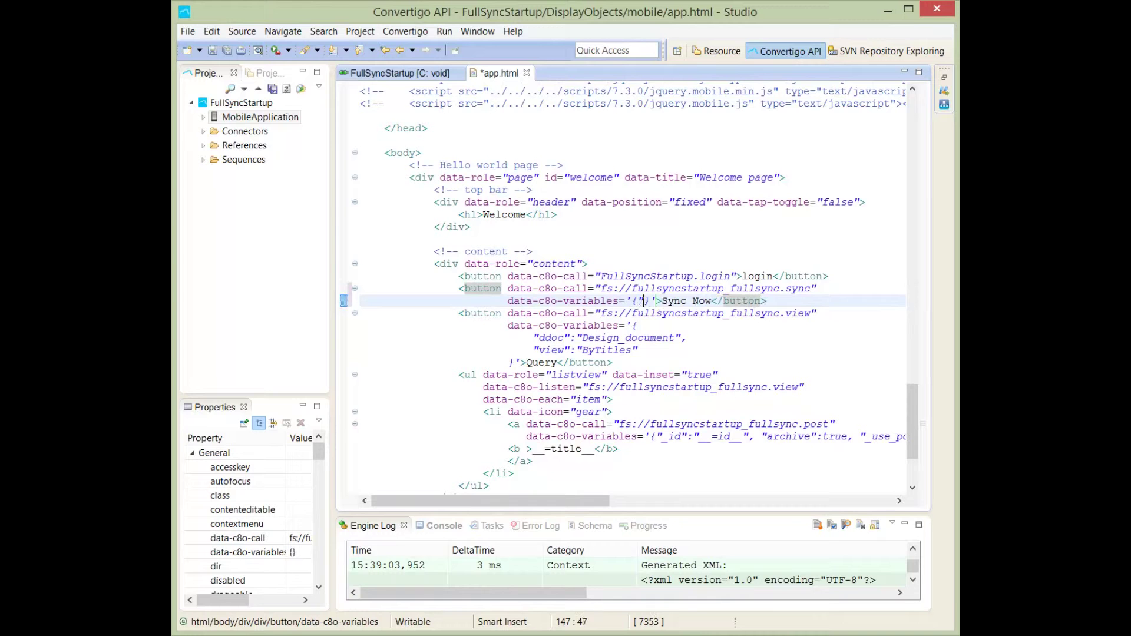
pyautogui.write('live":')
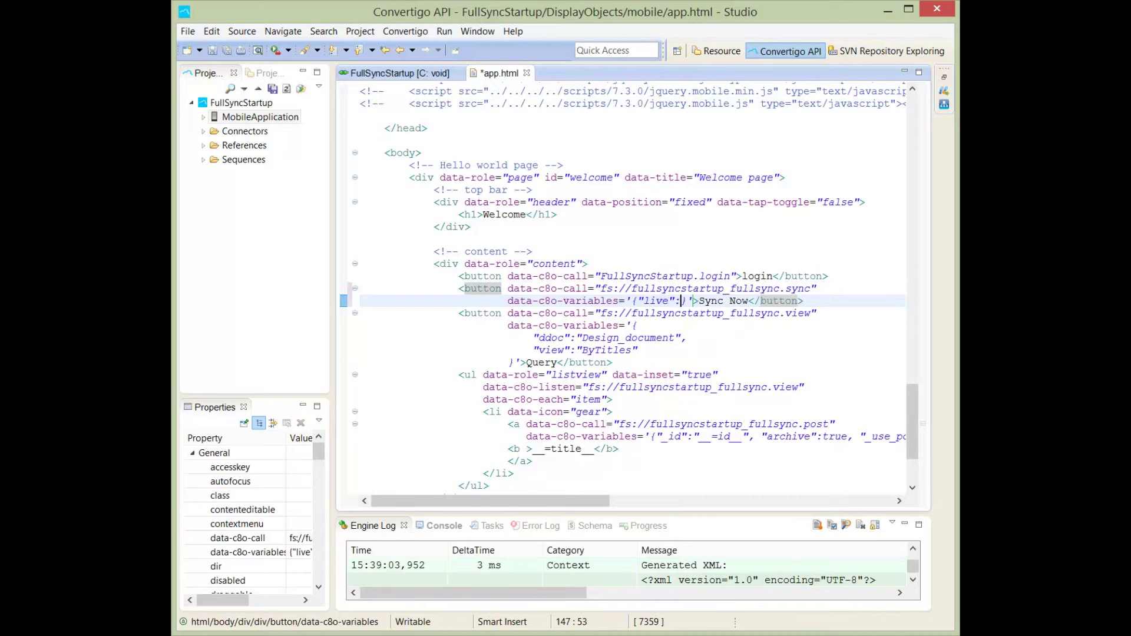
pyautogui.write('true')
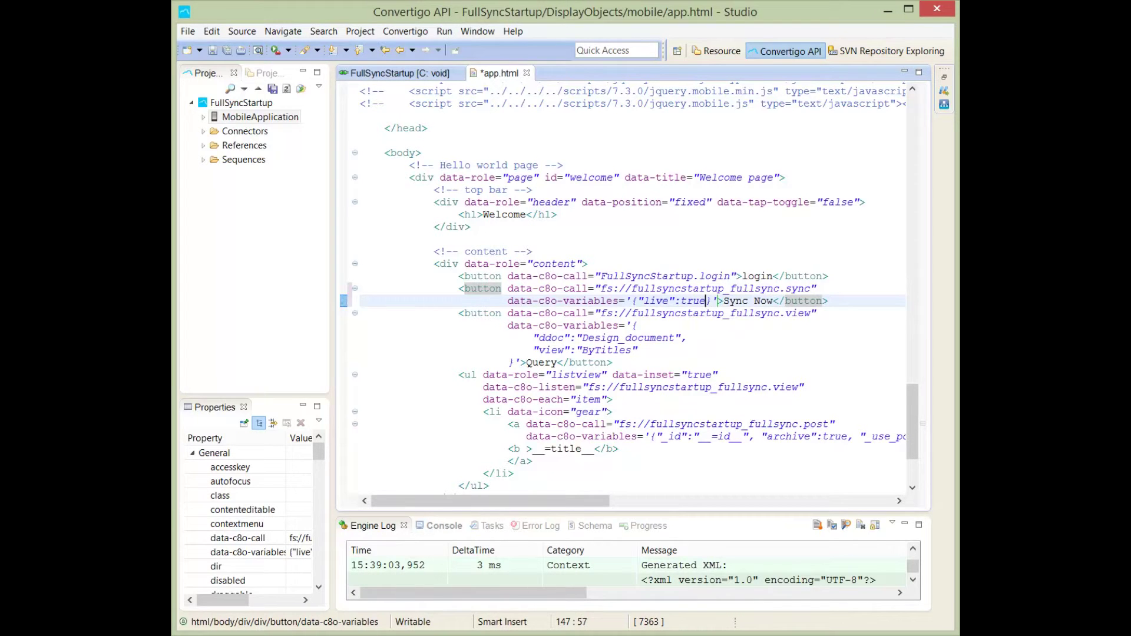
pyautogui.press('Down')
pyautogui.hotkey('ctrl', 's')
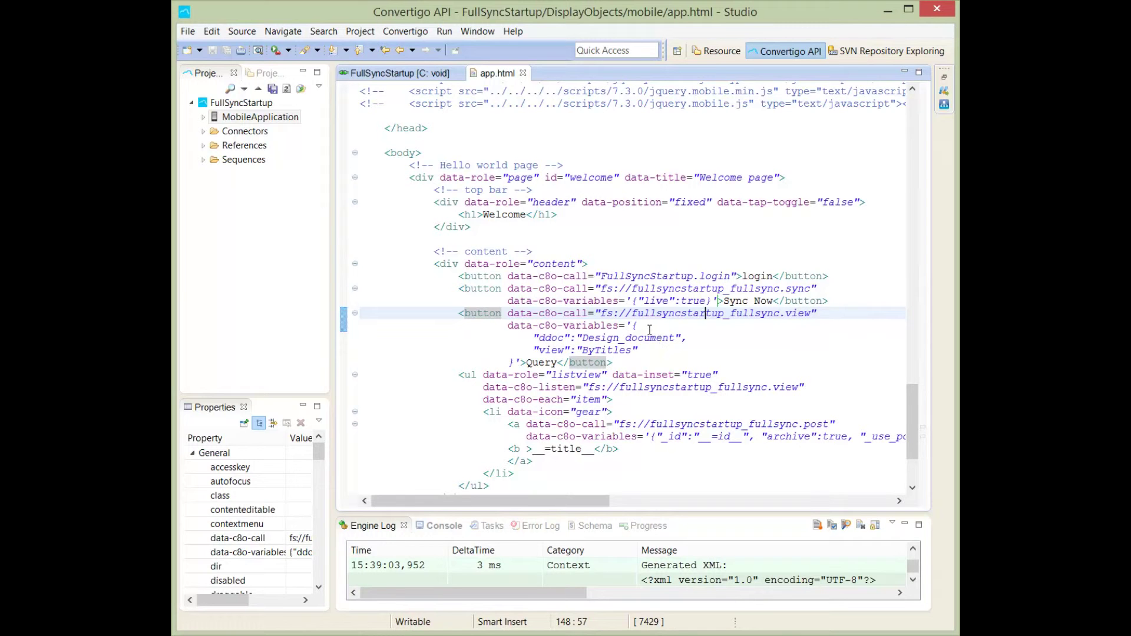
# Insert "__live":true at the start of the Query button's variables JSON and save
pyautogui.press('Down')
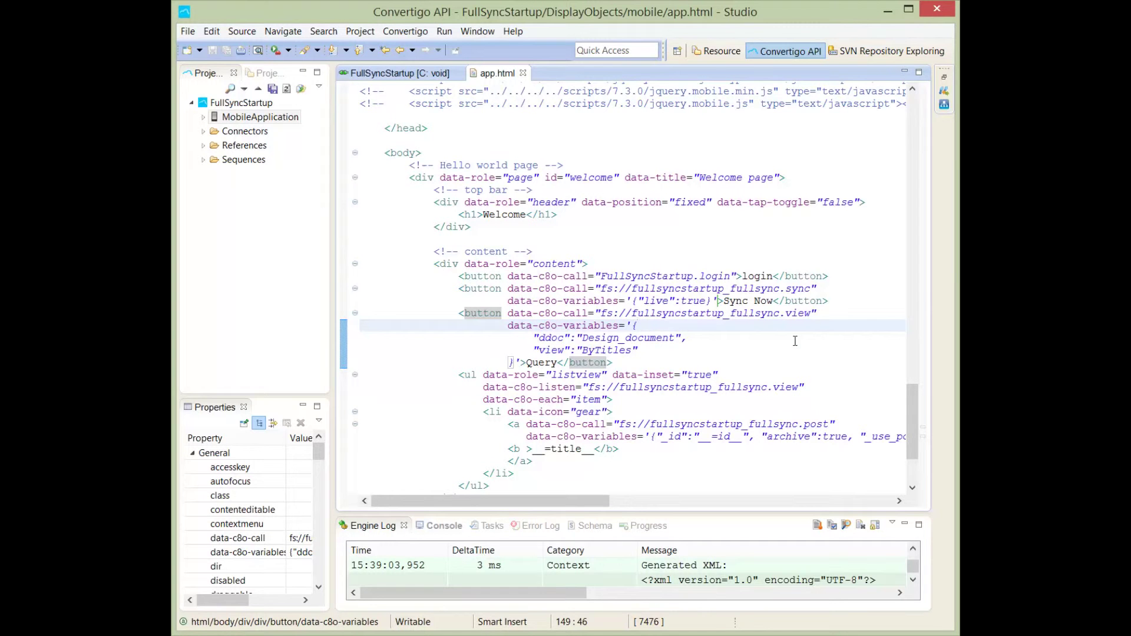
pyautogui.press('Return')
pyautogui.press('Tab')
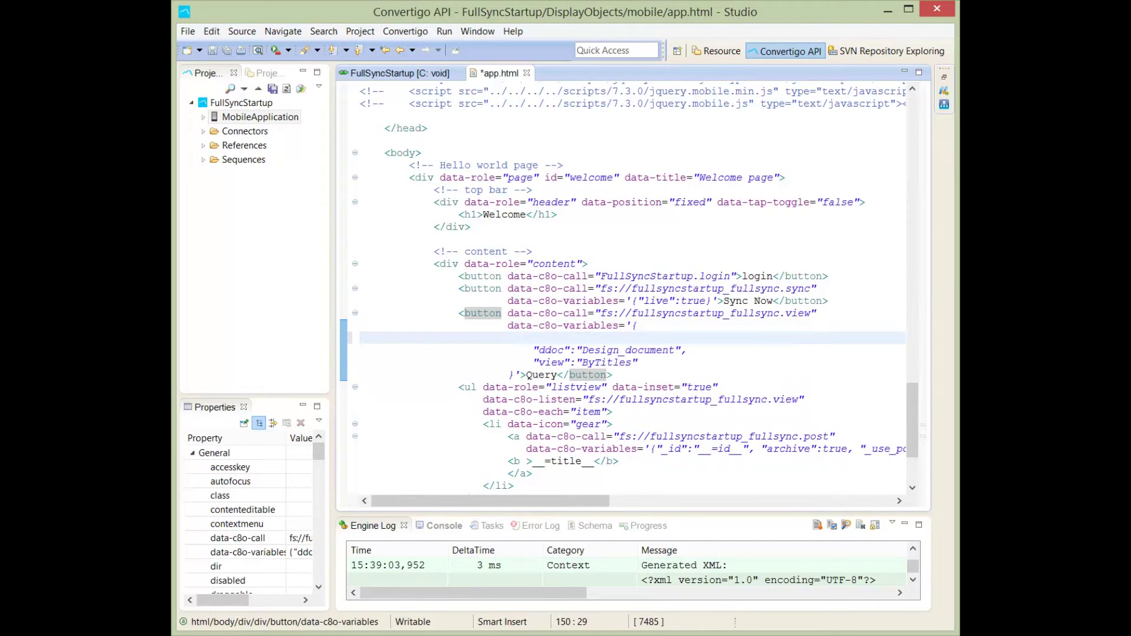
pyautogui.write('"__')
pyautogui.write('iive"')
pyautogui.write(':')
pyautogui.write('true,')
pyautogui.press('Down')
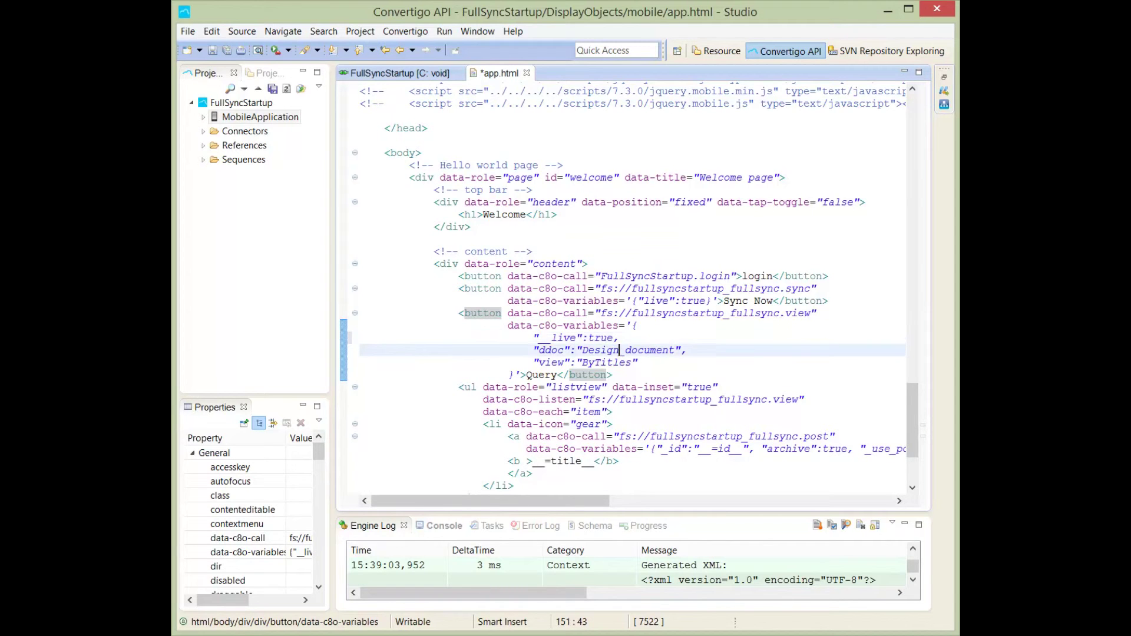
pyautogui.hotkey('ctrl', 's')
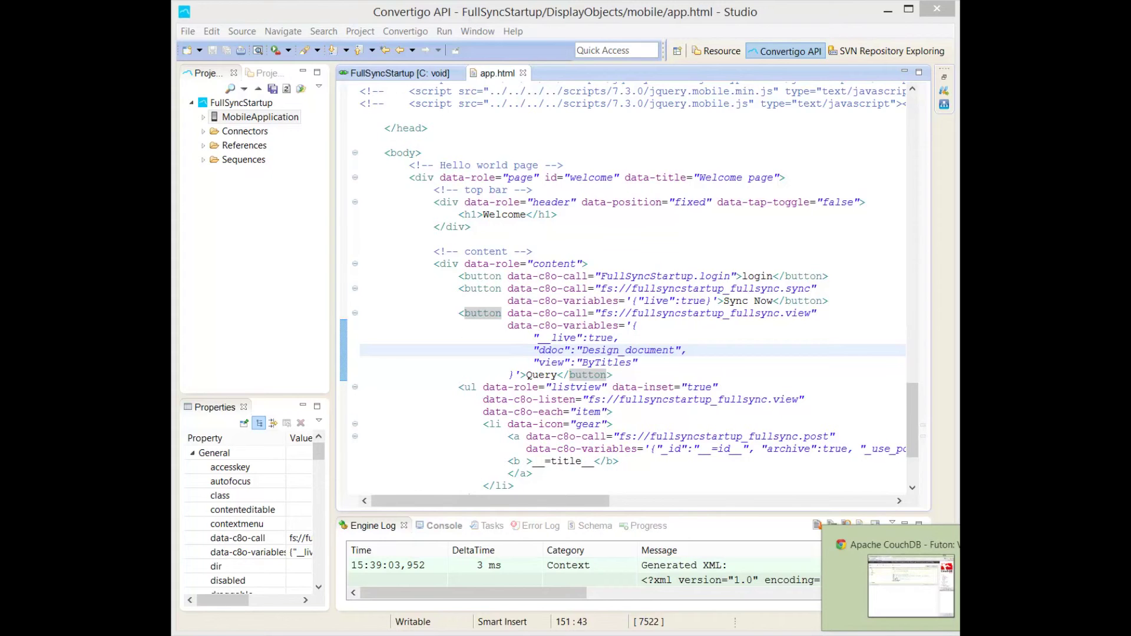
# Reload the app in Chrome, then log in, start live sync and run the live query
pyautogui.hotkey('alt', 'Tab')
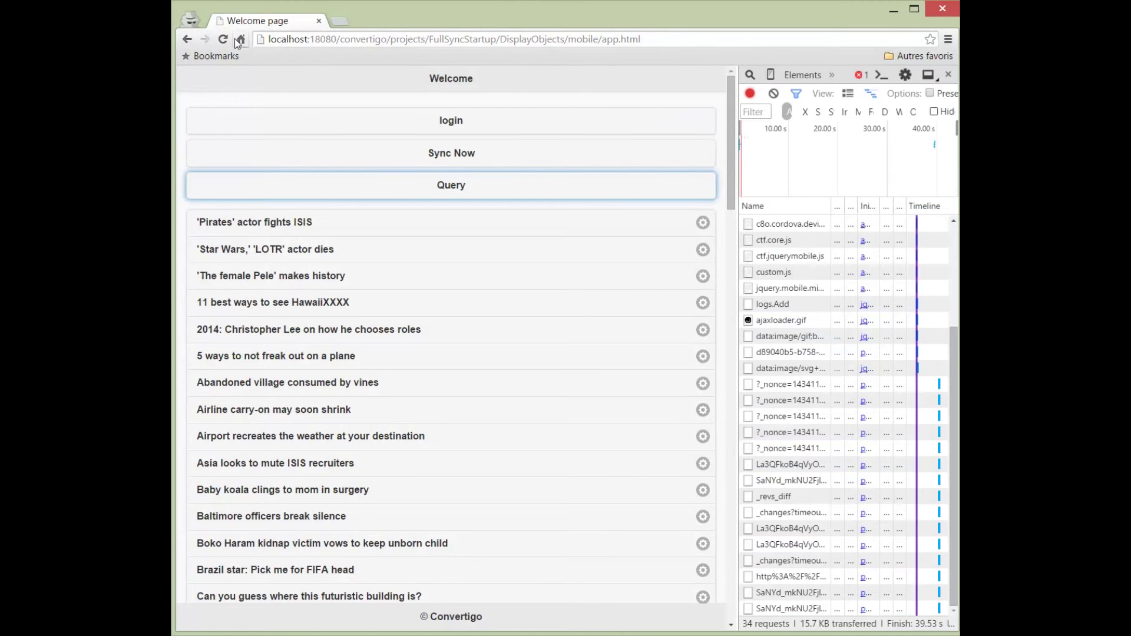
pyautogui.click(223, 40)
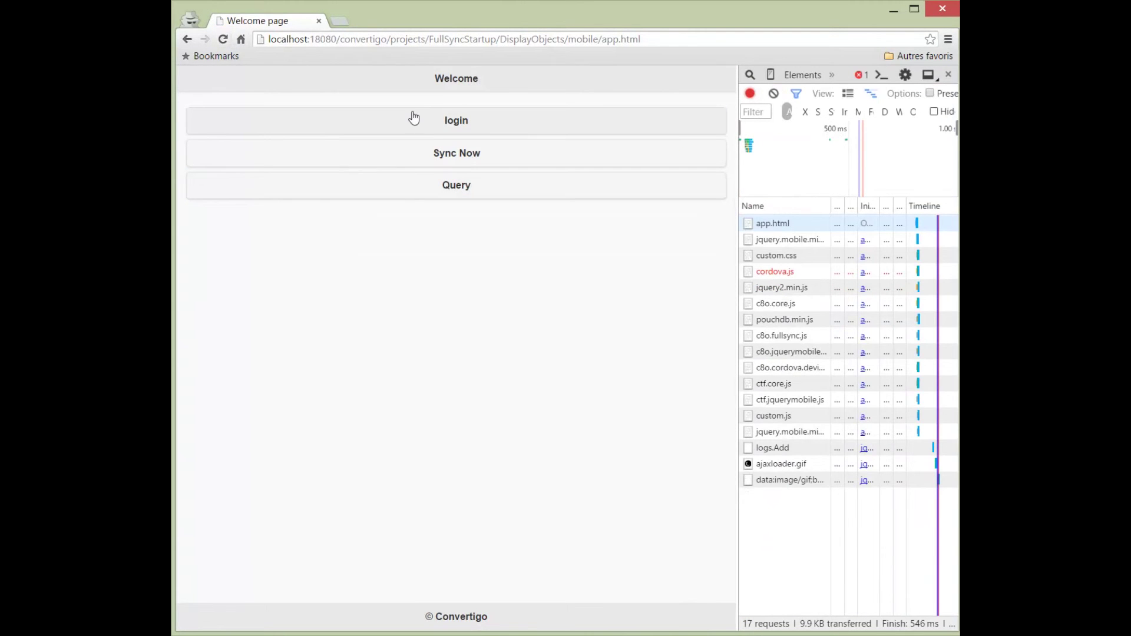
pyautogui.click(450, 131)
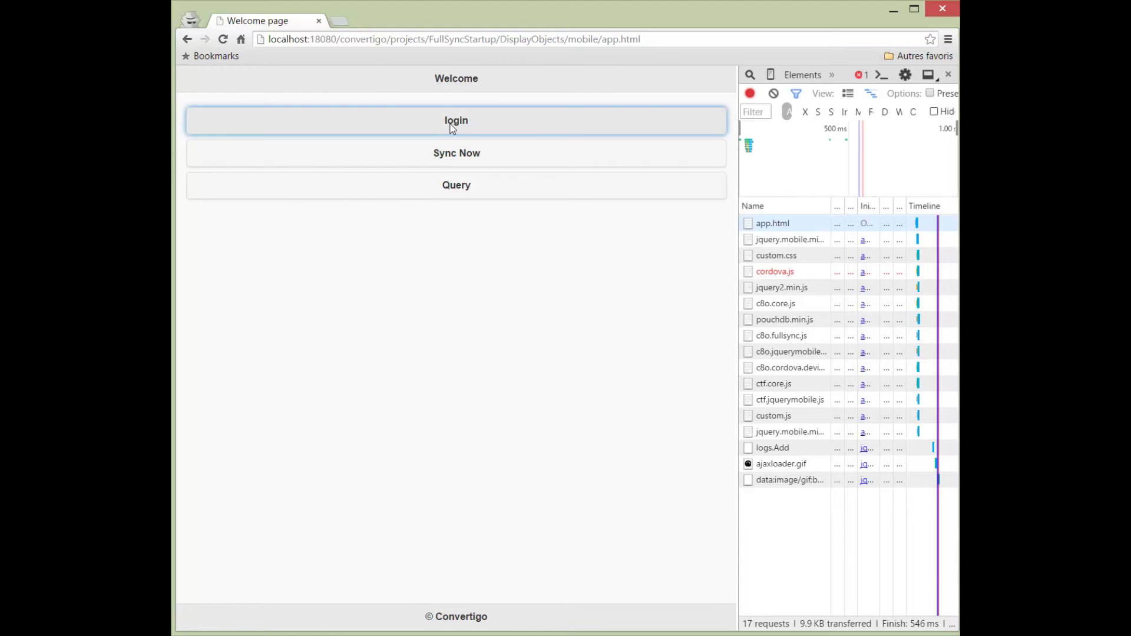
pyautogui.click(458, 164)
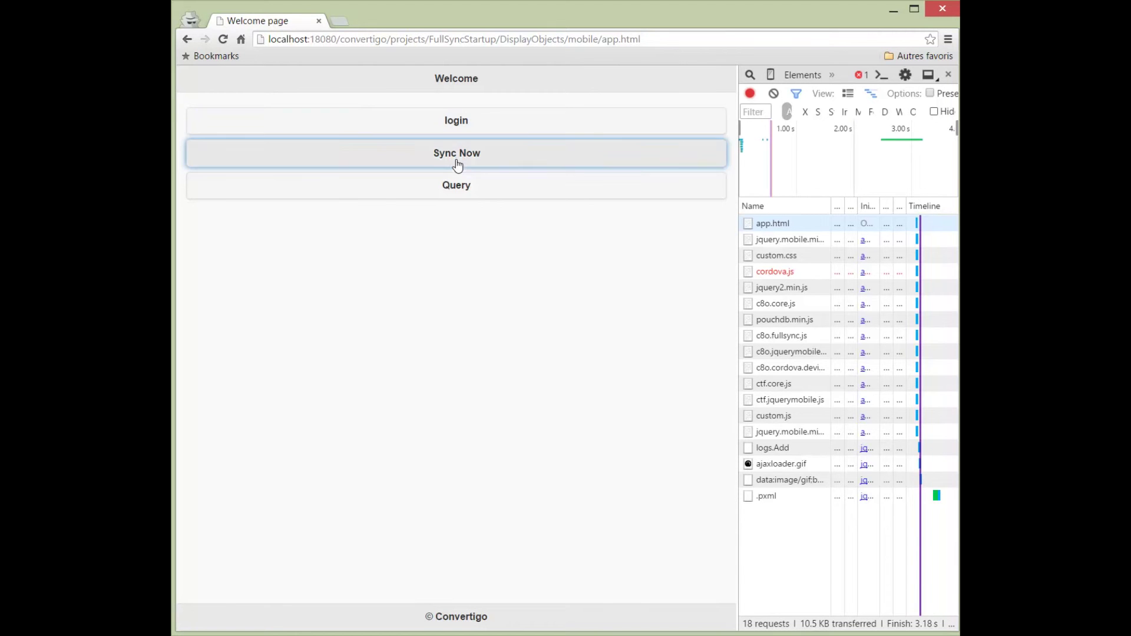
pyautogui.click(449, 193)
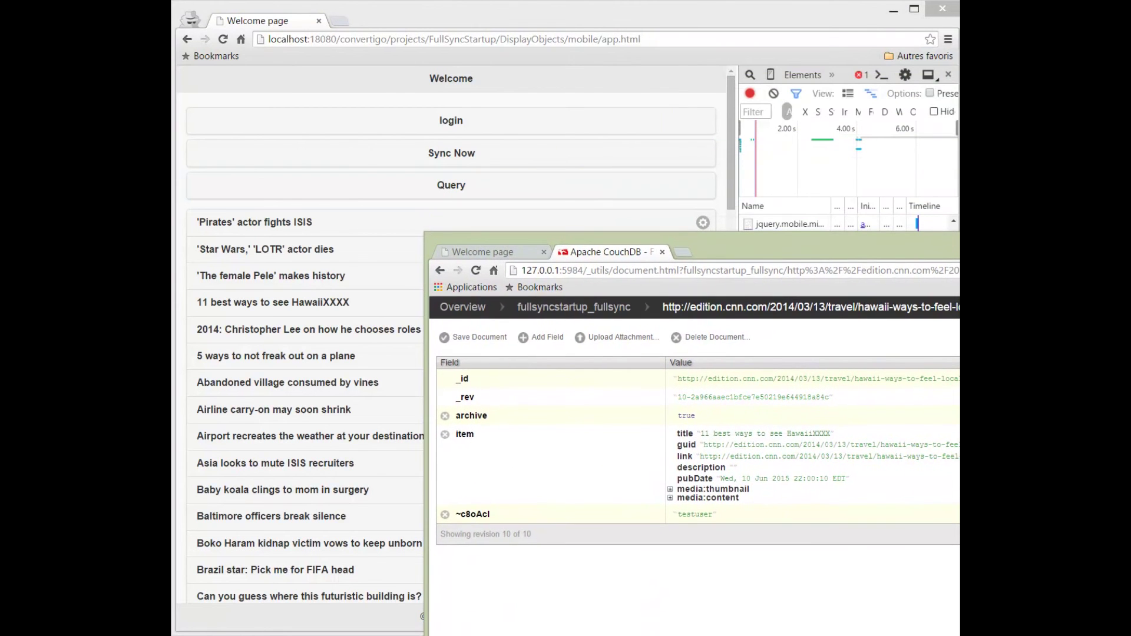
# Replace XXXX with YYYYY in the Hawaii title in Futon and save revision 11
pyautogui.doubleClick(790, 435)
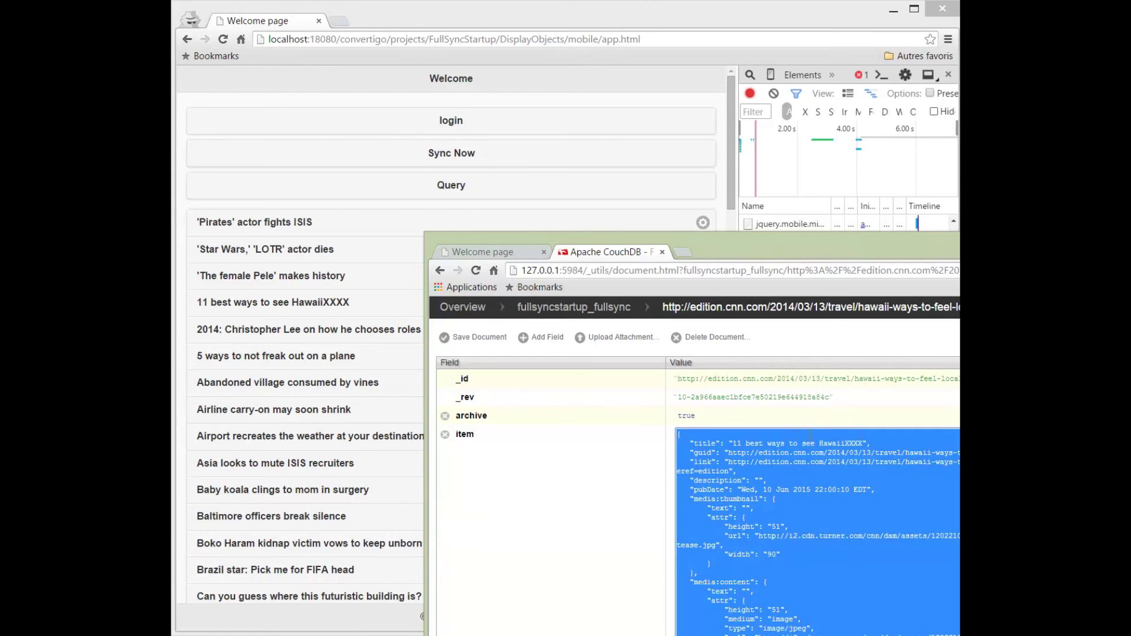
pyautogui.click(860, 440)
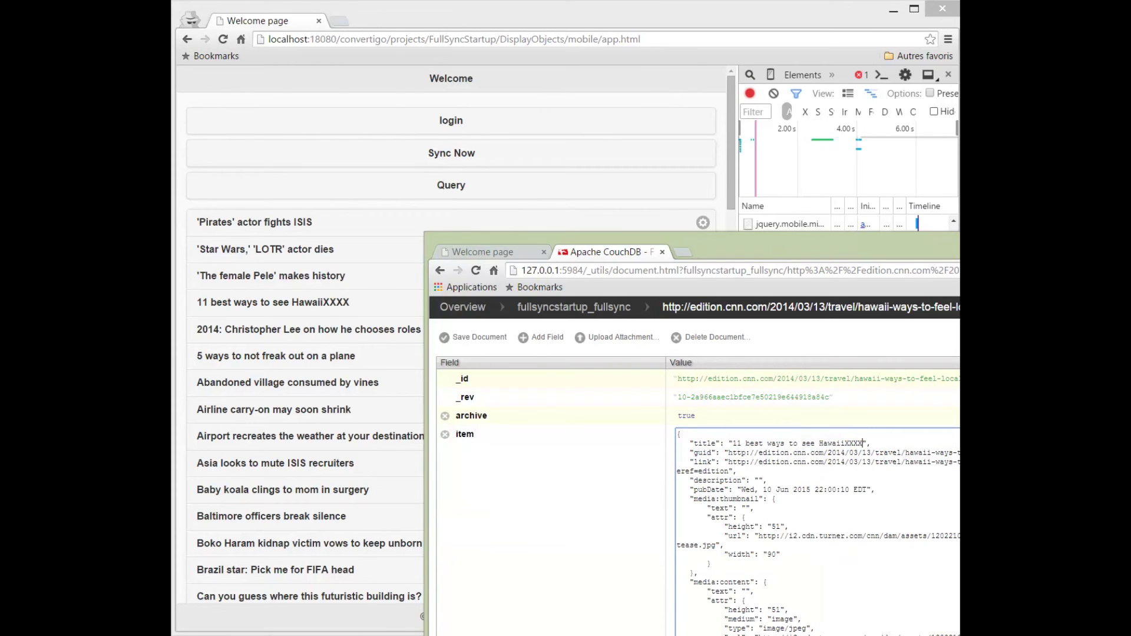
pyautogui.press('BackSpace')
pyautogui.press('BackSpace')
pyautogui.press('BackSpace')
pyautogui.write('YYYY')
pyautogui.write('Y')
pyautogui.press('Return')
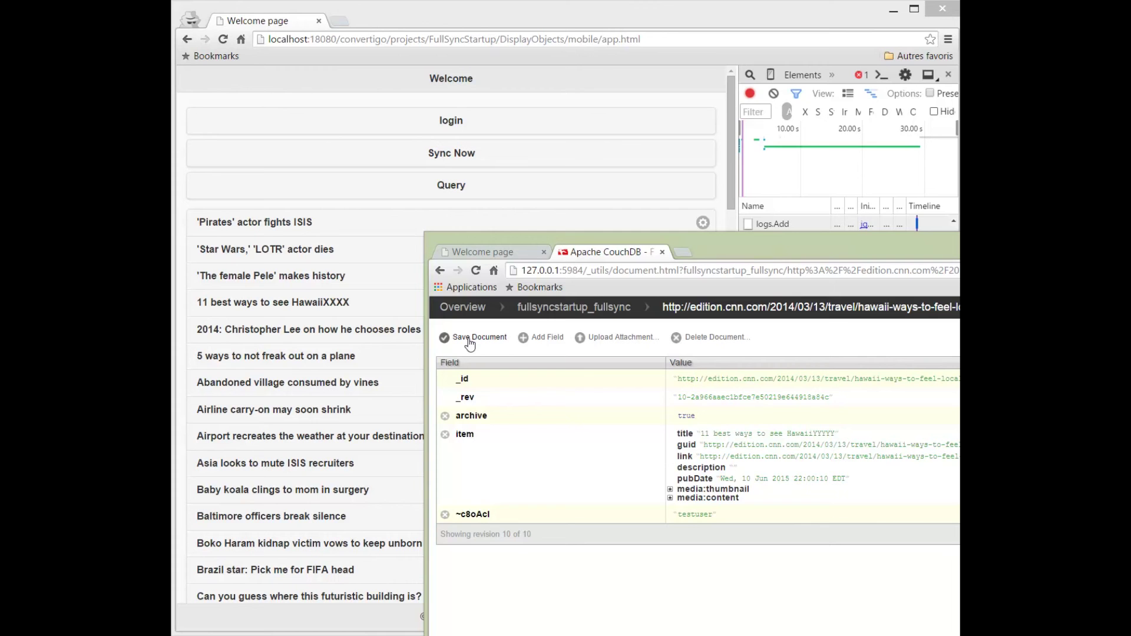
pyautogui.click(469, 340)
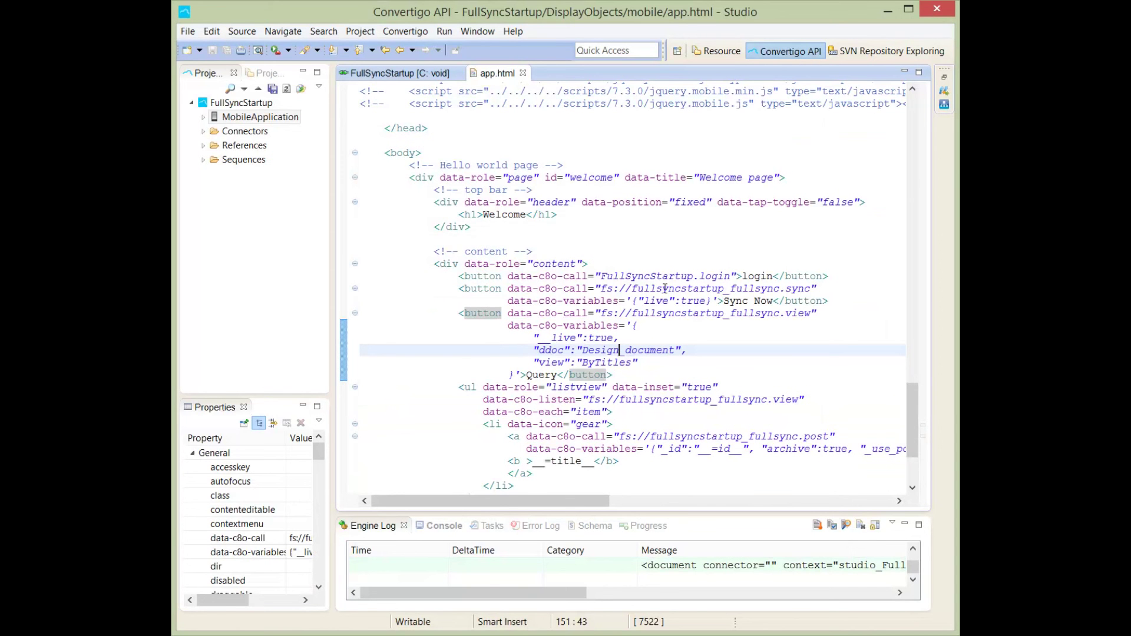
pyautogui.moveTo(639, 301); pyautogui.dragTo(708, 301)
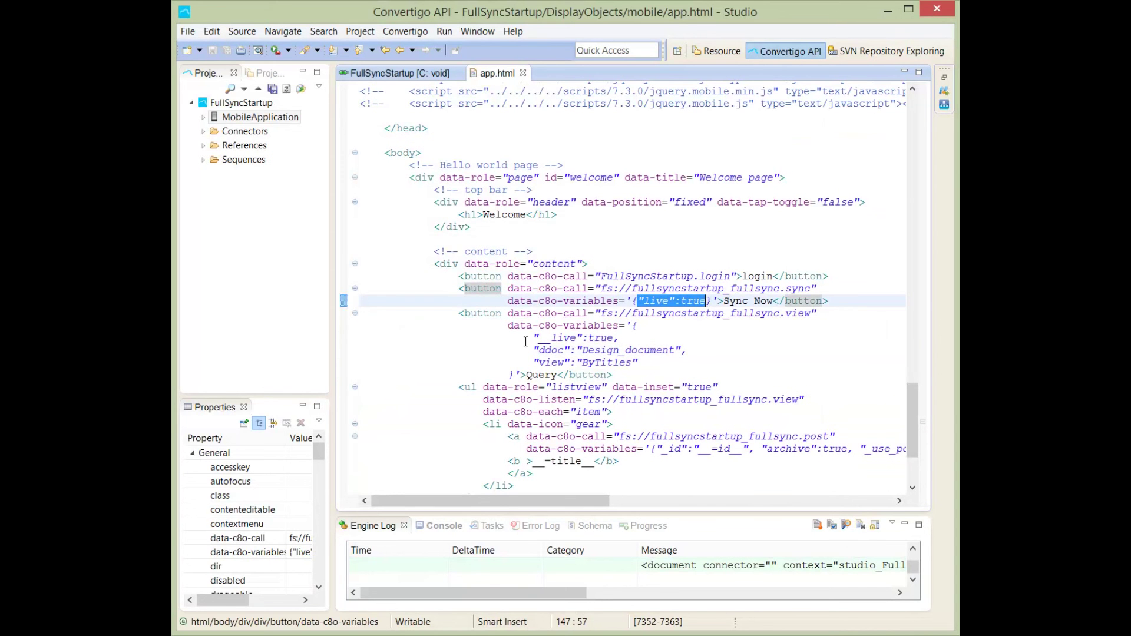
pyautogui.moveTo(532, 337); pyautogui.dragTo(620, 338)
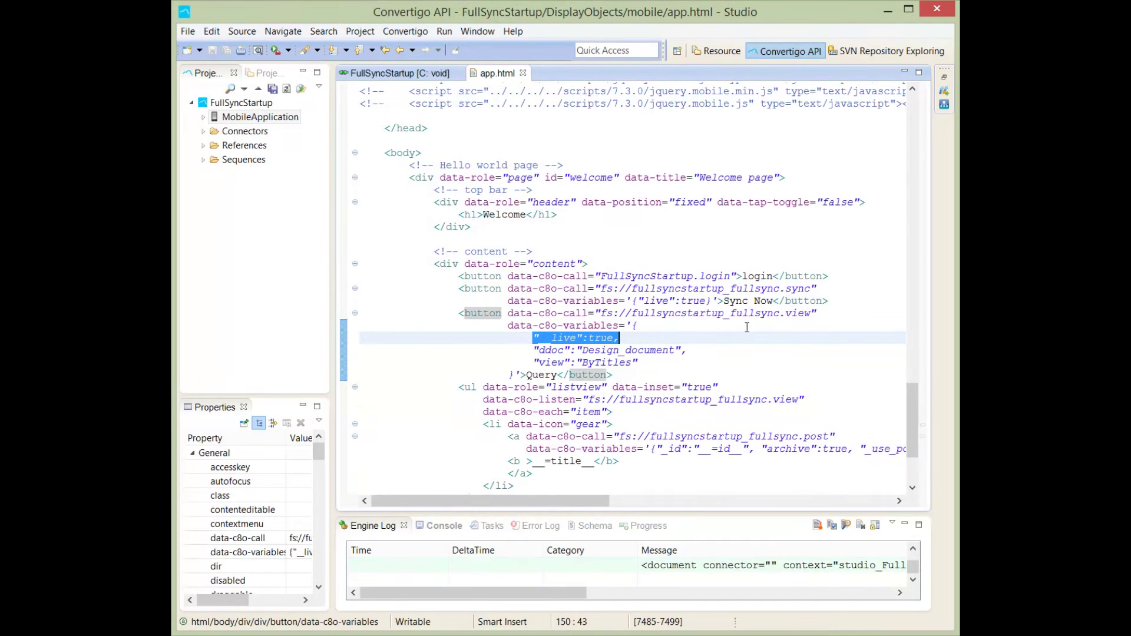
pyautogui.click(673, 339)
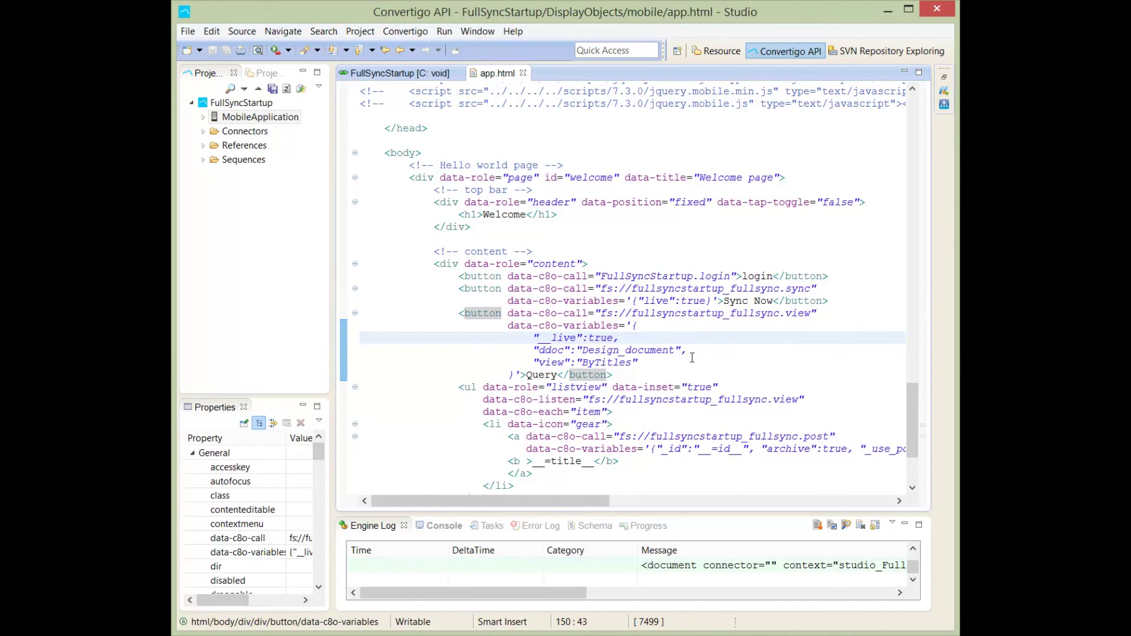